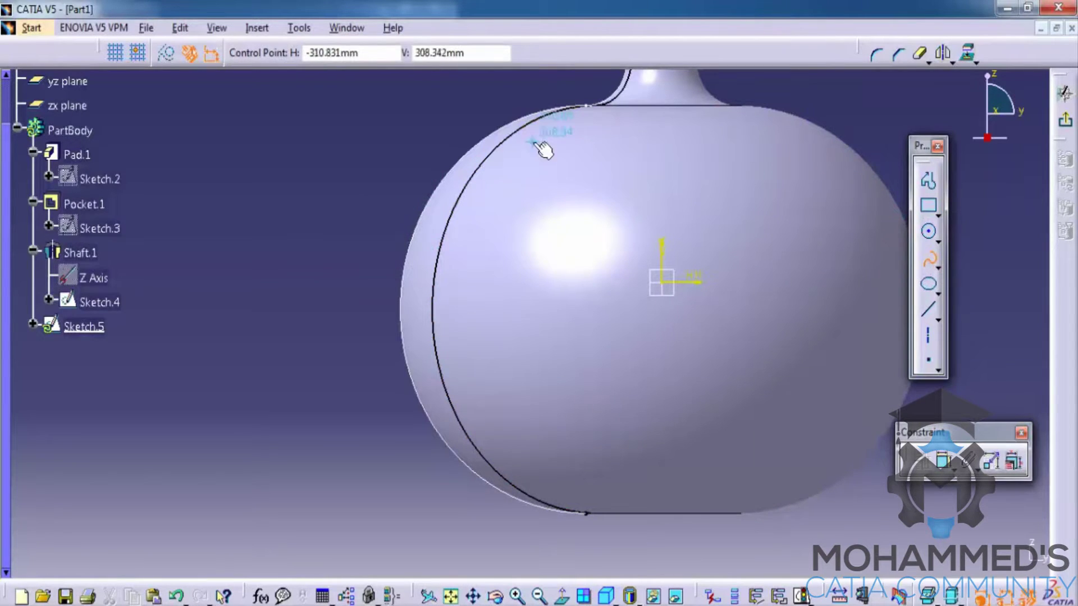
- Sketch a wavy spline with eight control points down the vase body's left side, from above its shoulder to just below its base
{"action": "left_click", "coordinate": [548, 96]}
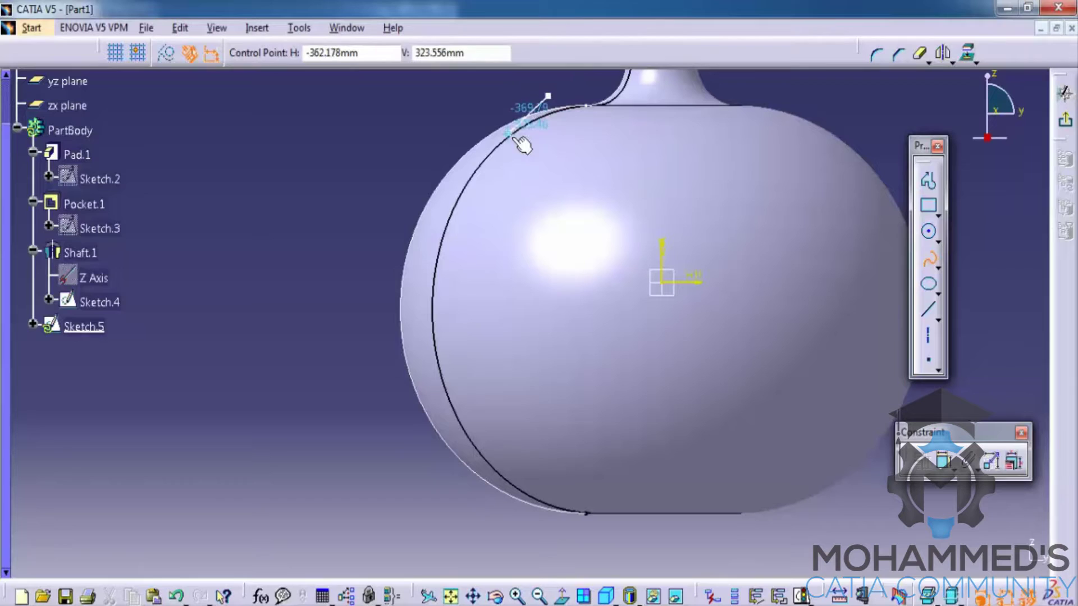
{"action": "left_click", "coordinate": [512, 134]}
{"action": "left_click", "coordinate": [512, 181]}
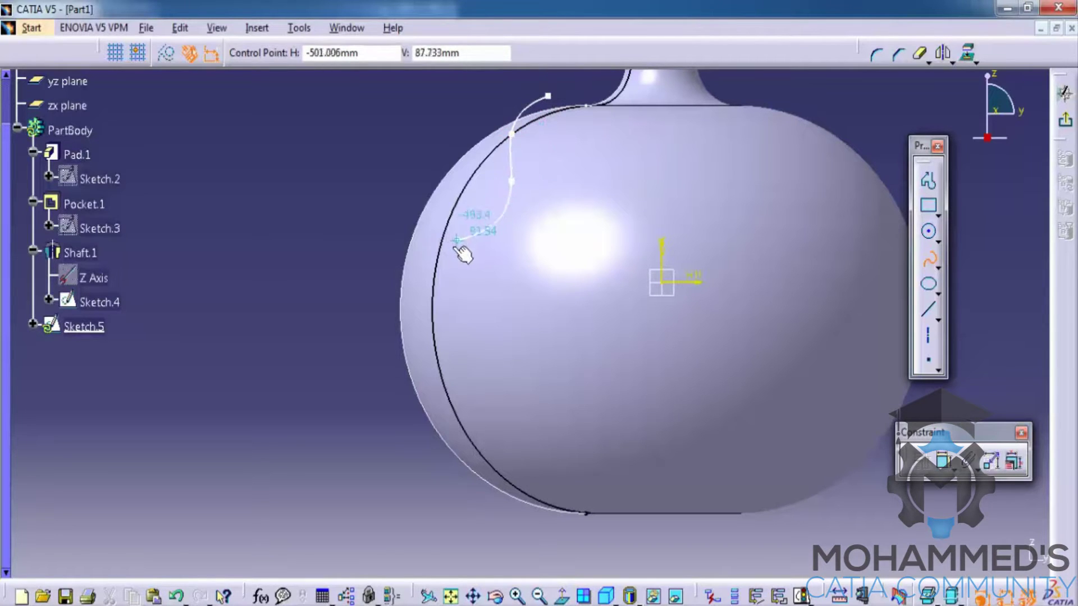
{"action": "left_click", "coordinate": [449, 245]}
{"action": "left_click", "coordinate": [462, 327]}
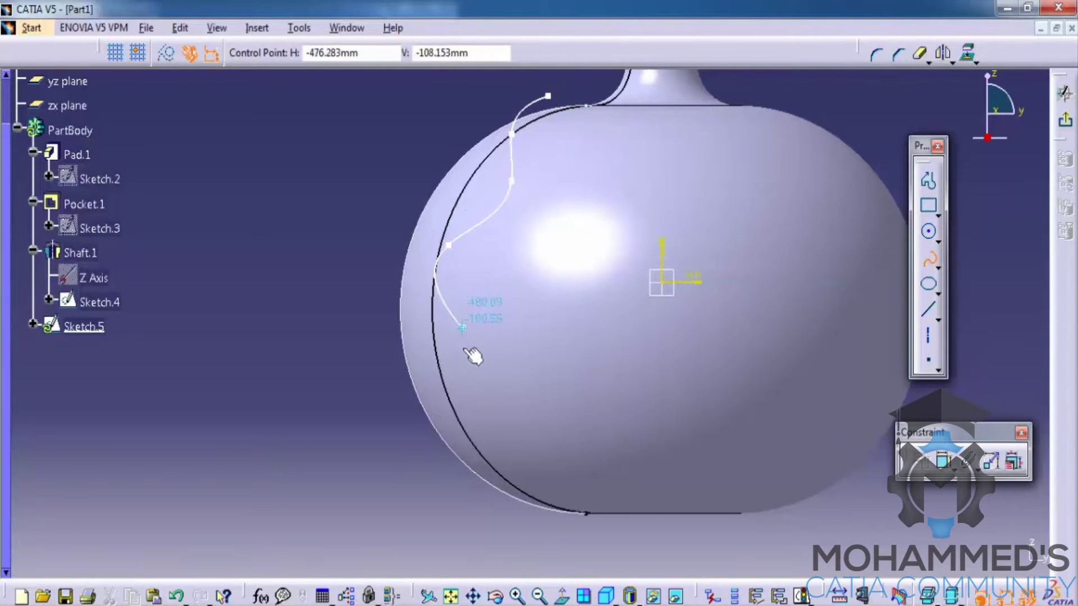
{"action": "left_click", "coordinate": [441, 394]}
{"action": "left_click", "coordinate": [498, 457]}
{"action": "left_click", "coordinate": [503, 517]}
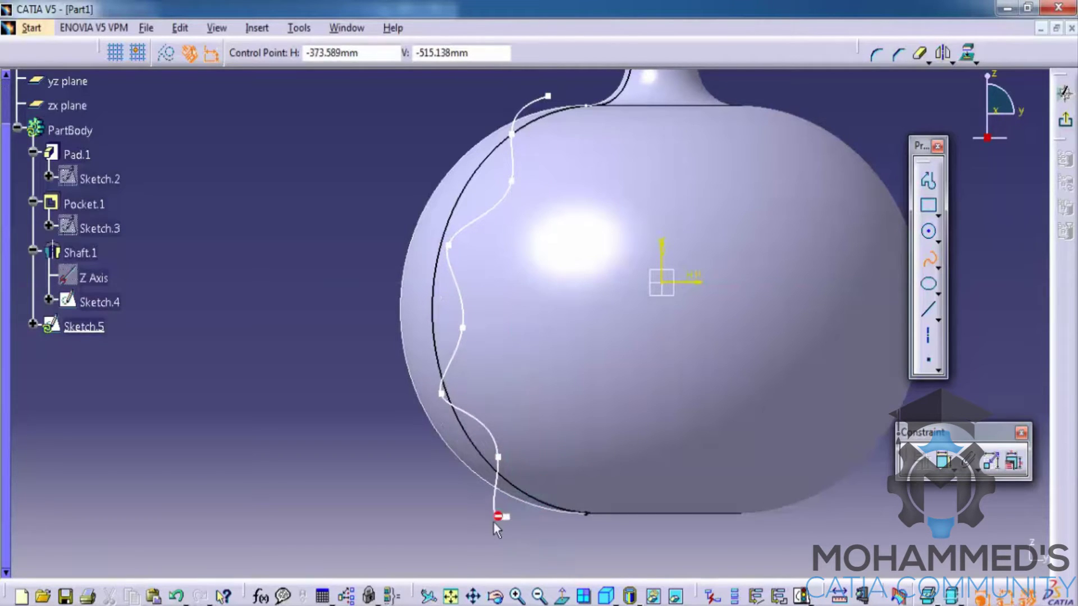
- Loop the spline around outside the body back to its starting point, end it there, and exit the sketch
{"action": "left_click", "coordinate": [325, 388]}
{"action": "left_click", "coordinate": [363, 150]}
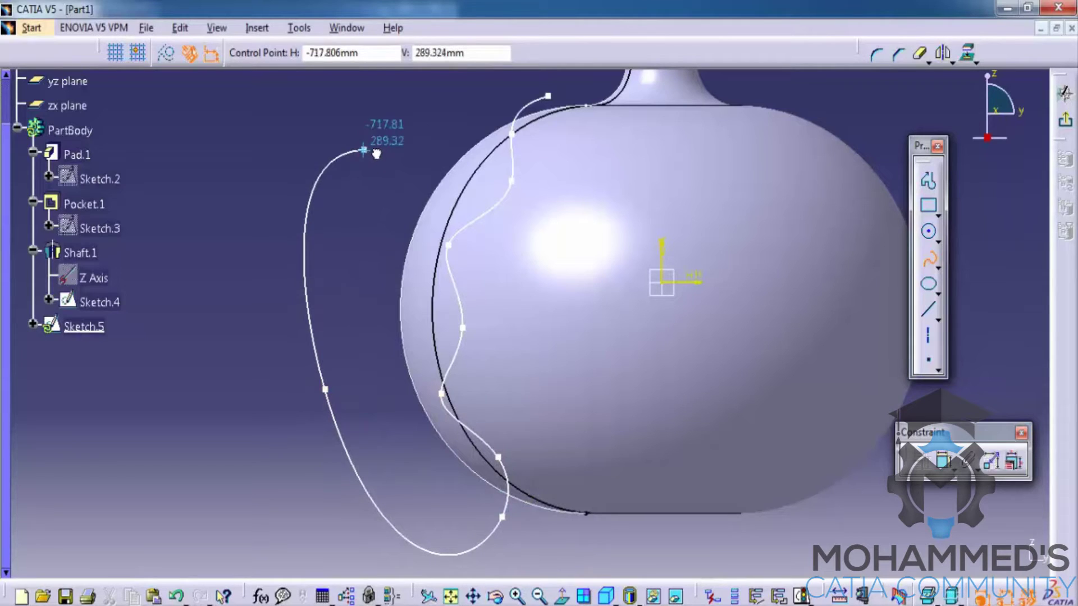
{"action": "left_click", "coordinate": [548, 97]}
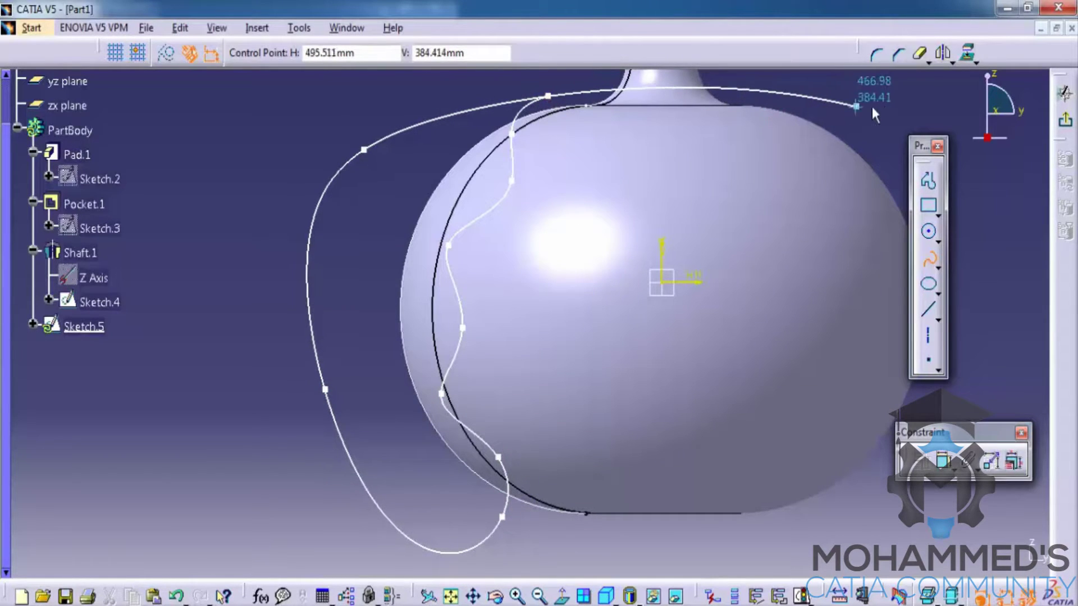
{"action": "key", "text": "Escape"}
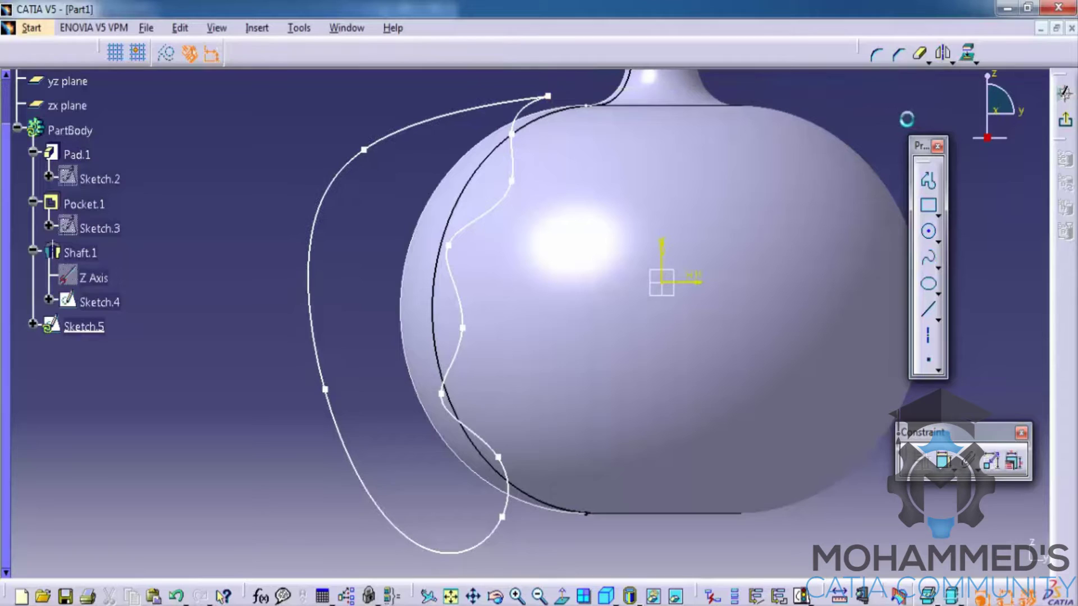
{"action": "left_click", "coordinate": [1066, 124]}
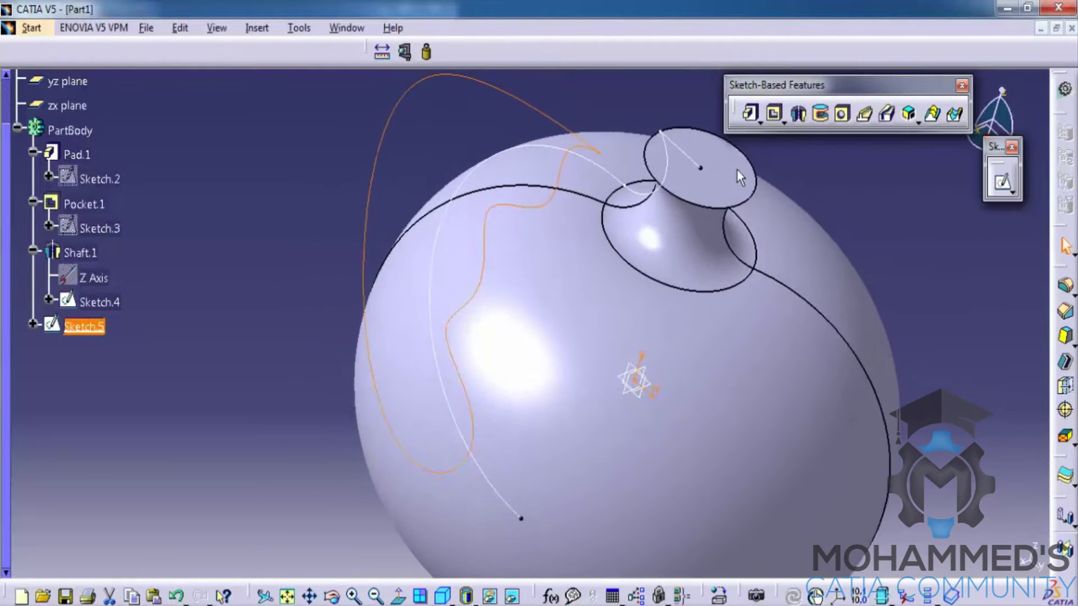
- Hide Sketch.4, the profile sketch of Shaft.1
{"action": "left_click", "coordinate": [611, 130]}
{"action": "middle_click", "coordinate": [583, 238]}
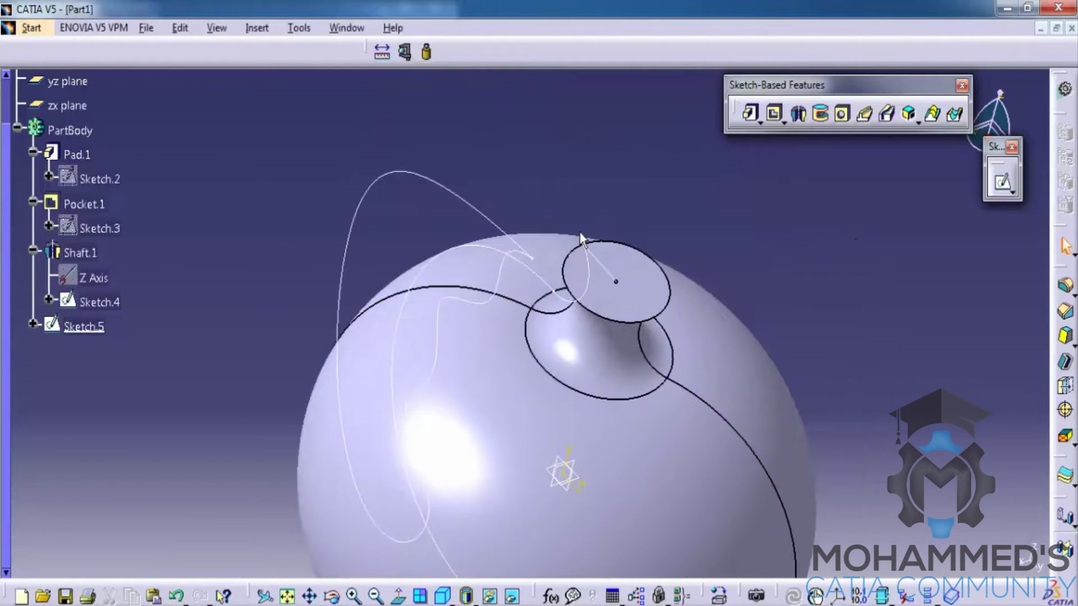
{"action": "middle_click_drag", "start_coordinate": [582, 237], "coordinate": [590, 261], "text": "ctrl"}
{"action": "left_click", "coordinate": [100, 301]}
{"action": "right_click", "coordinate": [99, 302]}
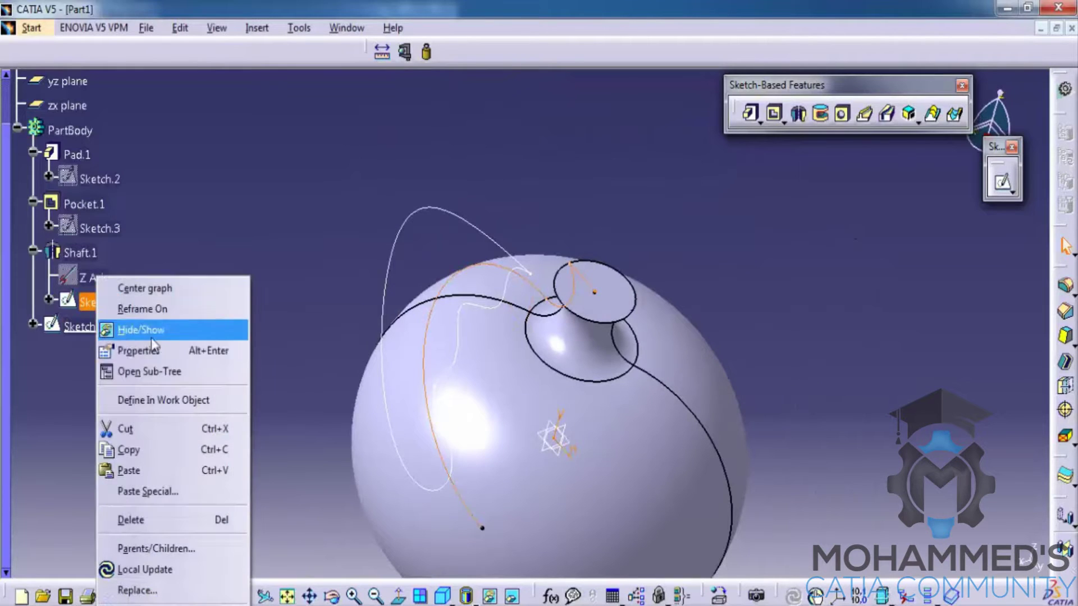
{"action": "left_click", "coordinate": [164, 330]}
{"action": "middle_click_drag", "start_coordinate": [490, 329], "coordinate": [410, 186]}
{"action": "middle_click_drag", "start_coordinate": [433, 150], "coordinate": [448, 184]}
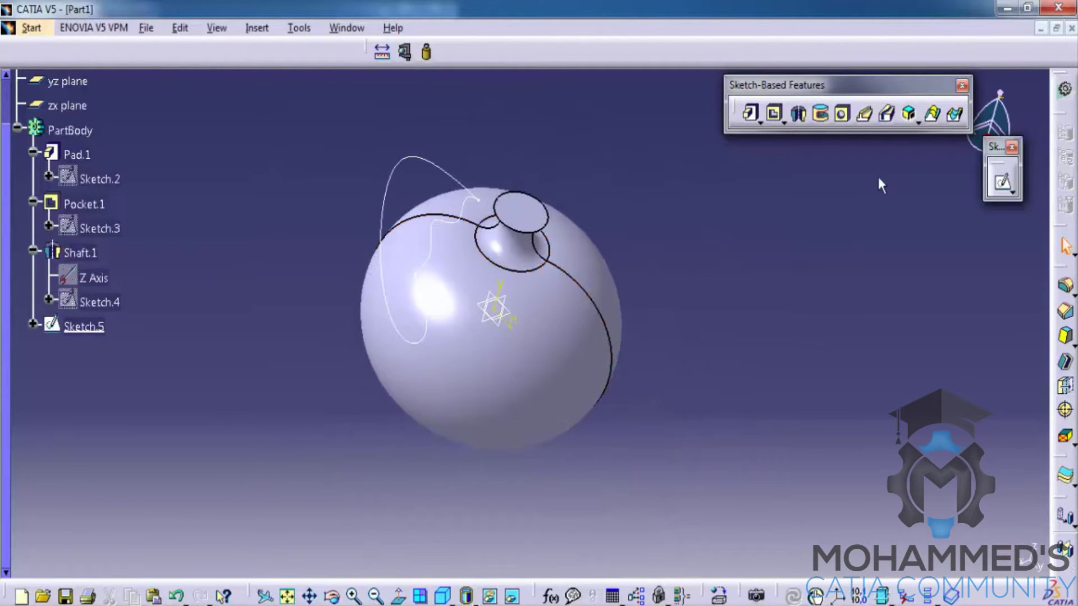
- Cut a 360-degree groove into the body using the closed spline sketch as profile and the Z Axis as rotation axis
{"action": "left_click", "coordinate": [820, 114]}
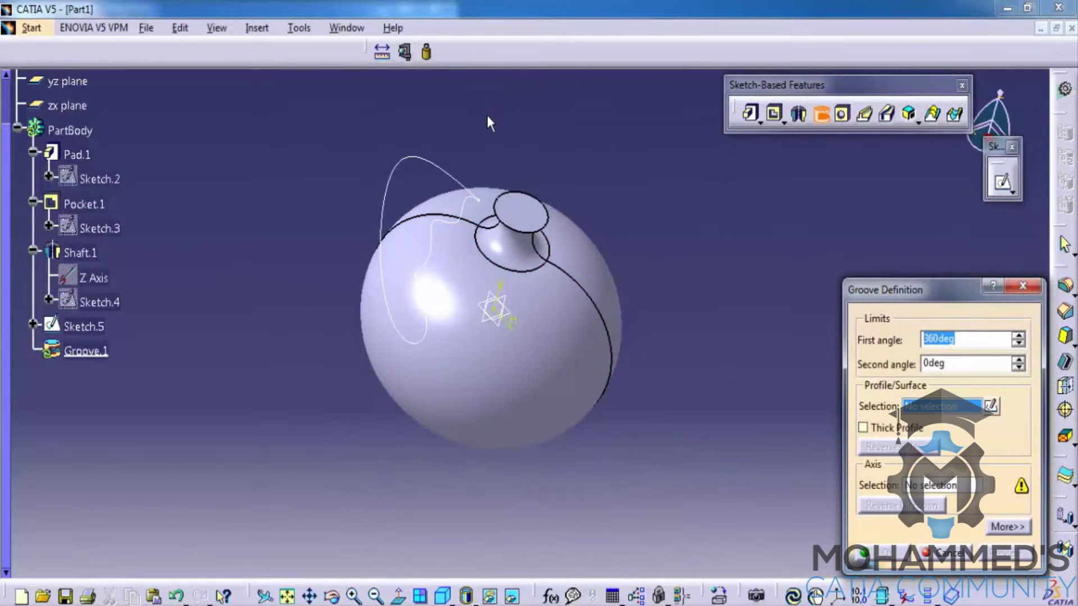
{"action": "left_click", "coordinate": [418, 159]}
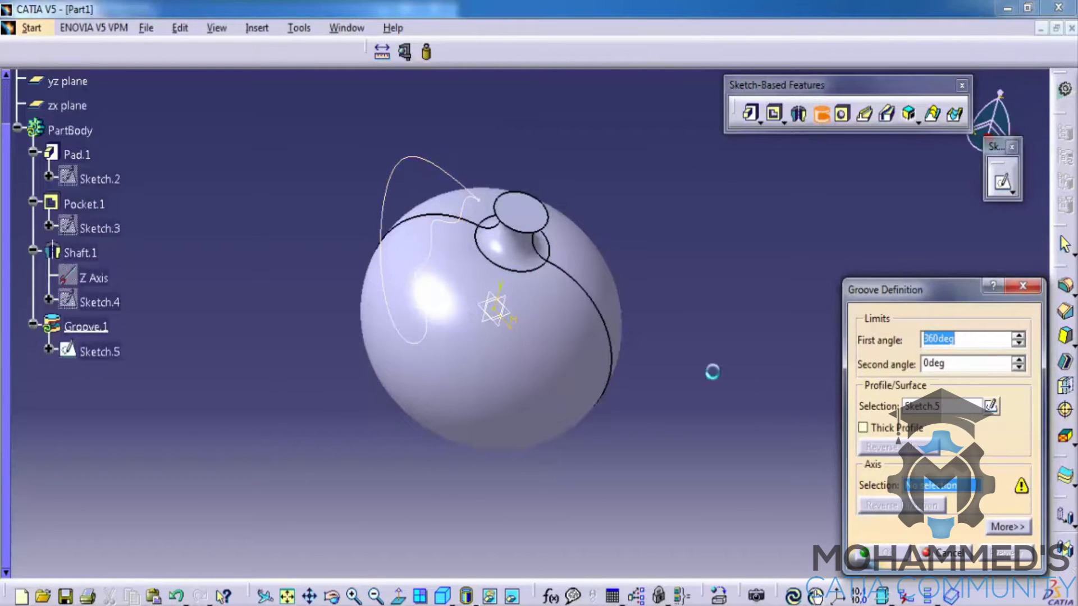
{"action": "right_click", "coordinate": [972, 482]}
{"action": "left_click", "coordinate": [943, 558]}
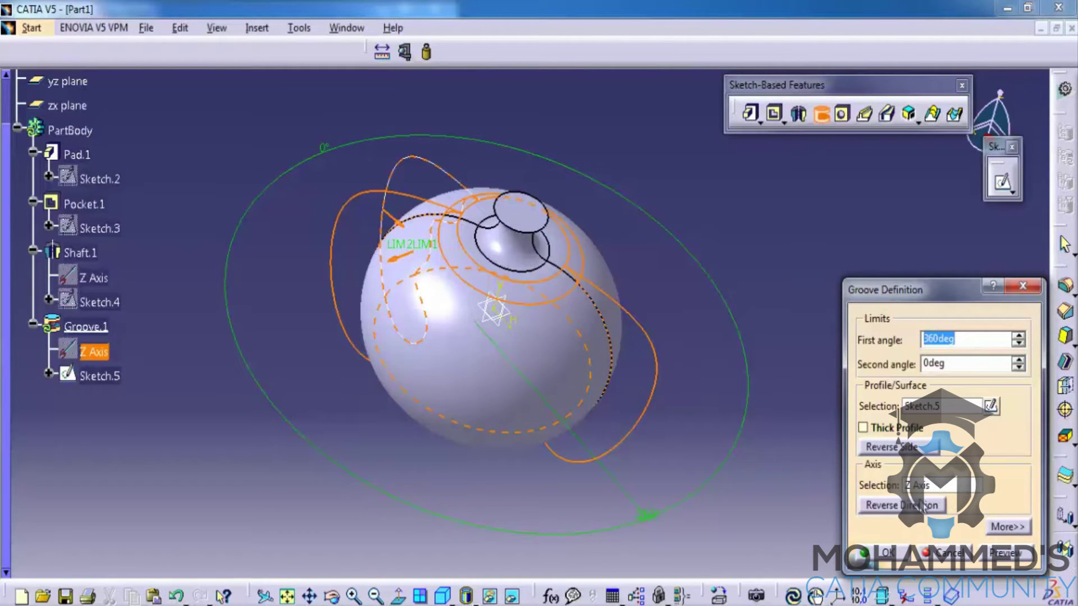
{"action": "left_click", "coordinate": [882, 554]}
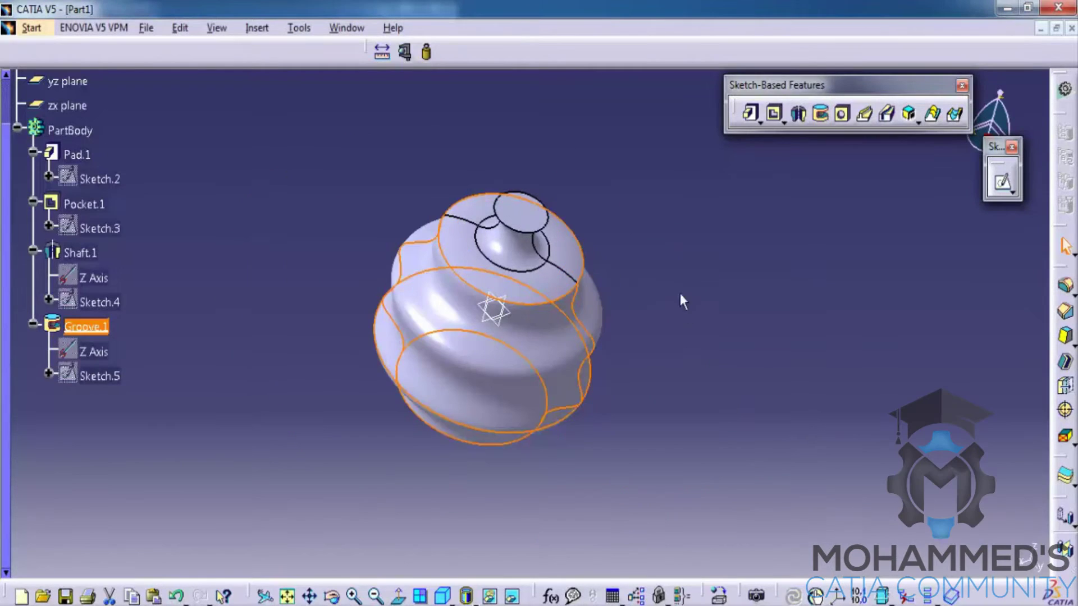
- Sketch a rectangle about 1810 mm wide and 1094 mm high on the yz plane beside the vase, and exit the sketch
{"action": "middle_click_drag", "start_coordinate": [536, 355], "coordinate": [542, 331]}
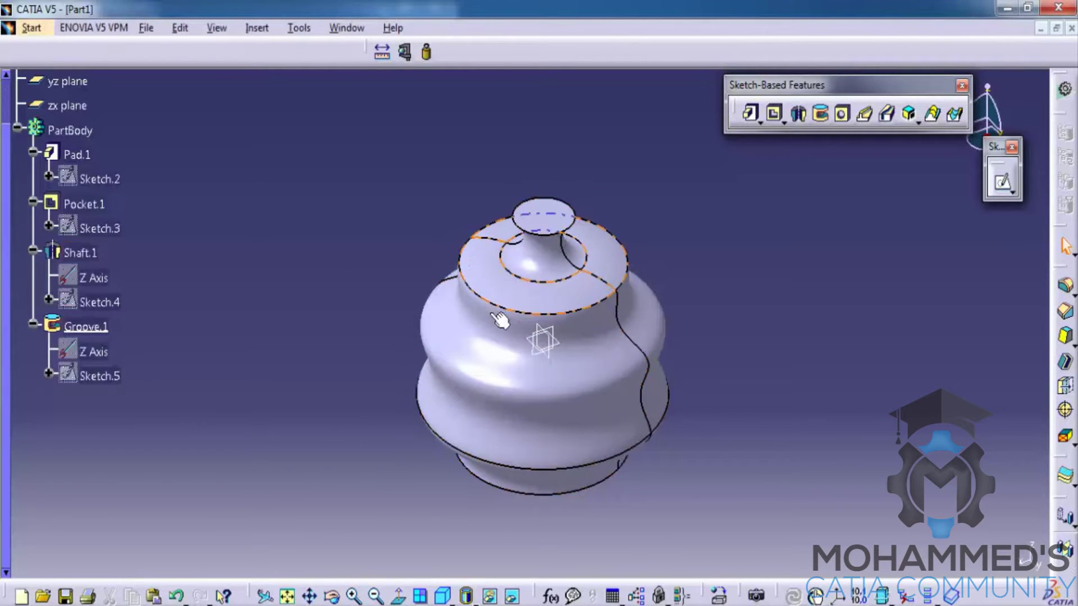
{"action": "middle_click_drag", "start_coordinate": [548, 330], "coordinate": [561, 241]}
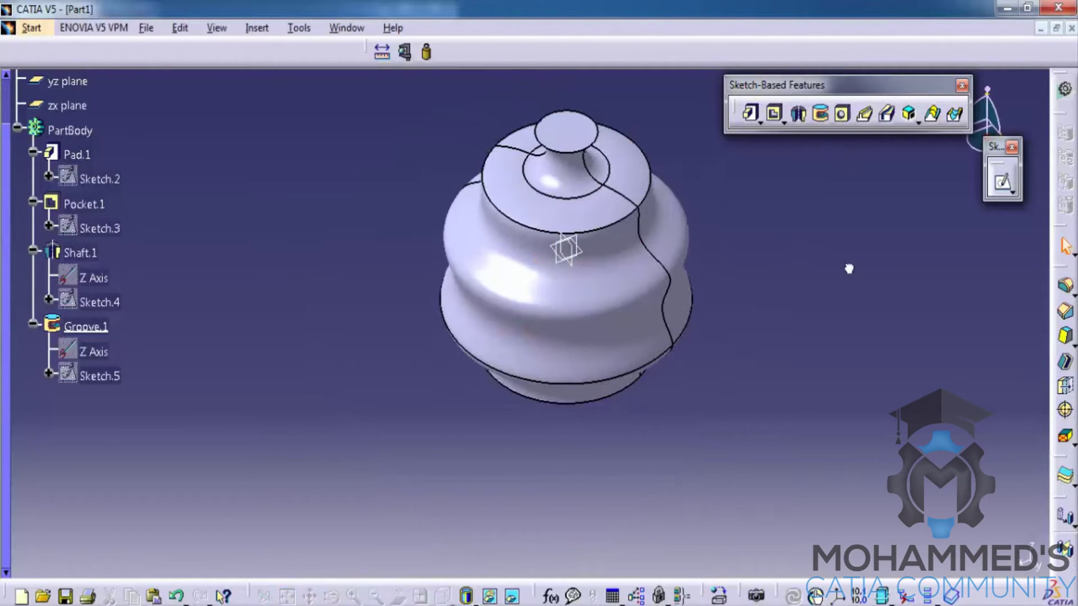
{"action": "middle_click_drag", "start_coordinate": [618, 246], "coordinate": [592, 261]}
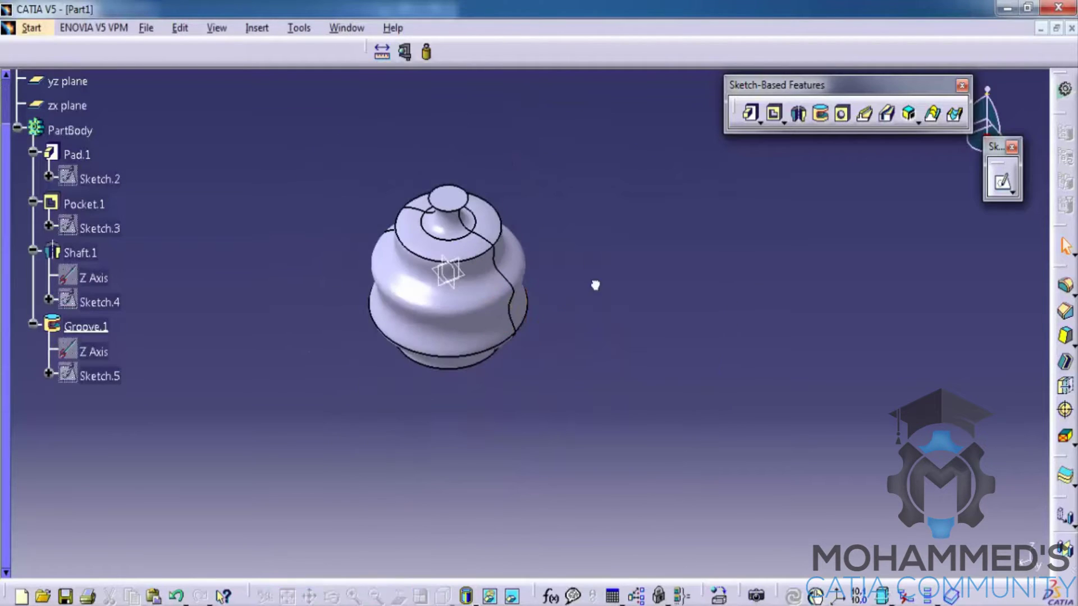
{"action": "left_click", "coordinate": [464, 284]}
{"action": "left_click", "coordinate": [1002, 181]}
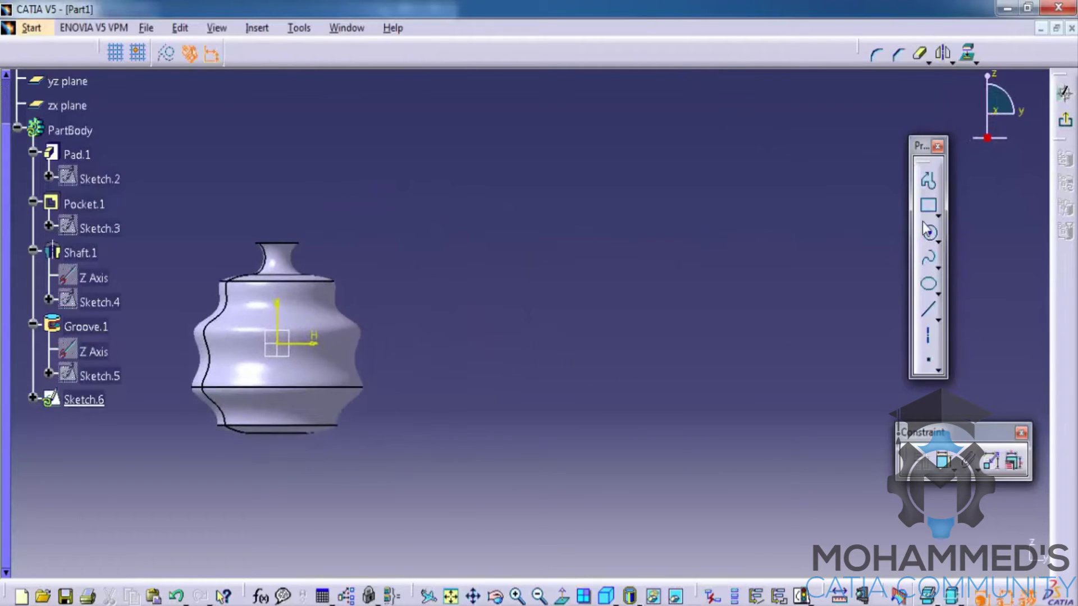
{"action": "left_click", "coordinate": [928, 206]}
{"action": "left_click", "coordinate": [454, 215]}
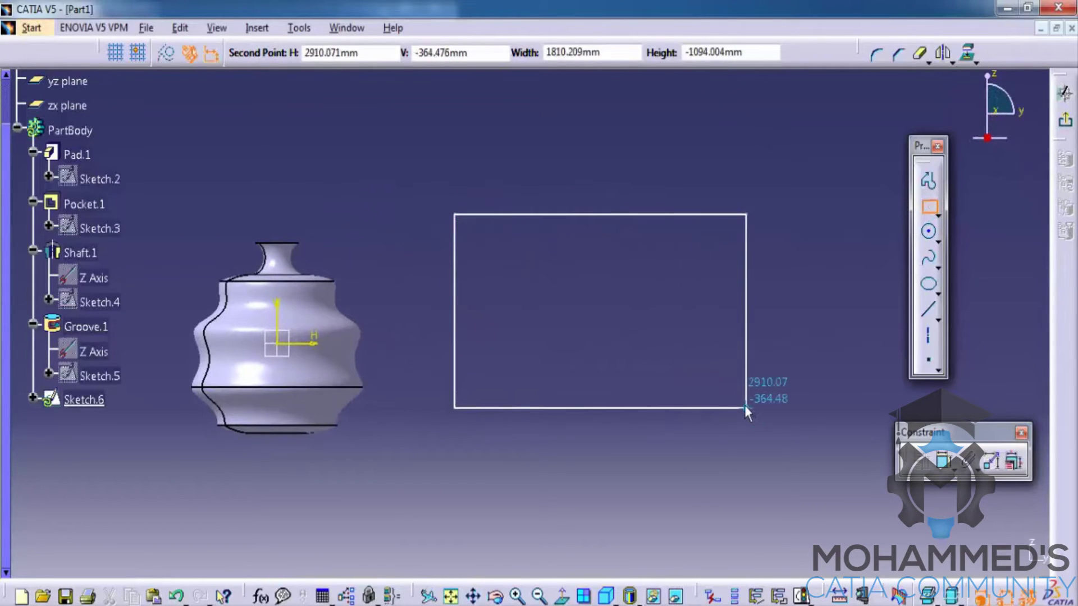
{"action": "left_click", "coordinate": [746, 407]}
{"action": "left_click", "coordinate": [1066, 125]}
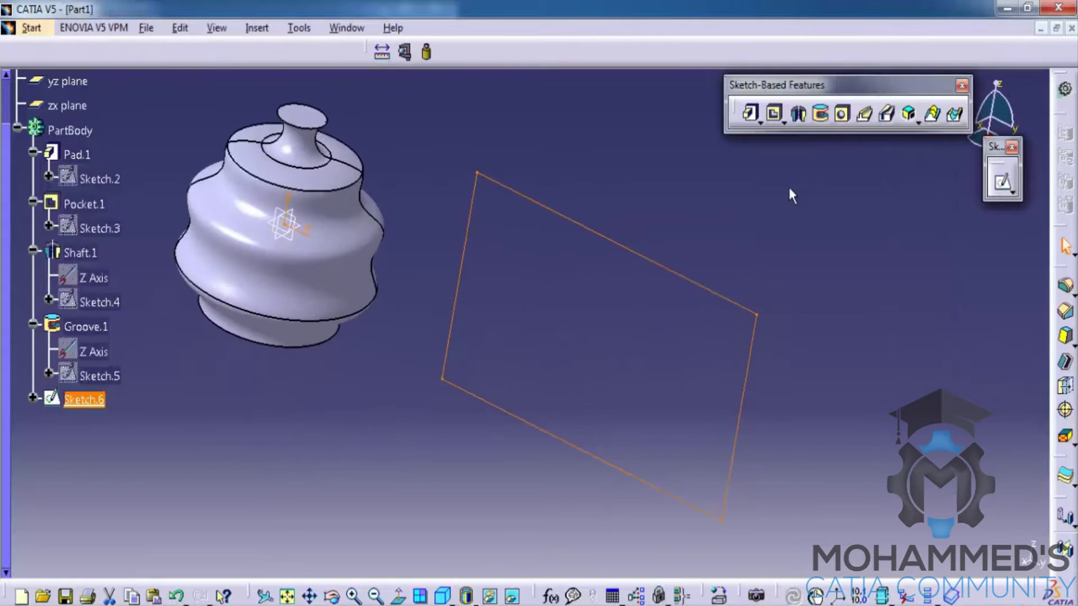
- Extrude the rectangle into a plate with the Pad command and set its length to 100 mm
{"action": "left_click", "coordinate": [750, 114]}
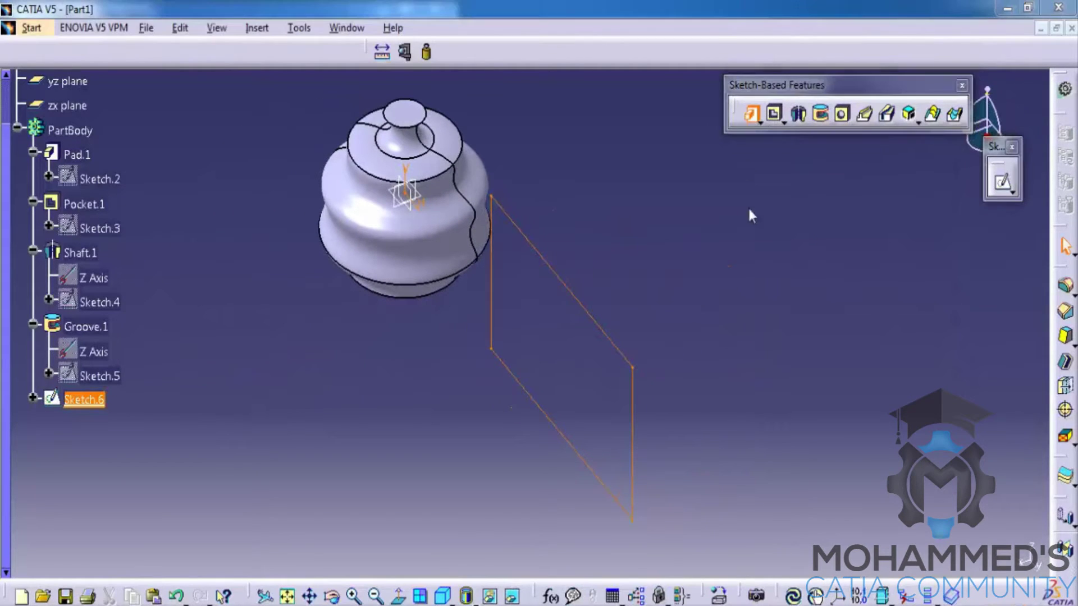
{"action": "left_click", "coordinate": [870, 555]}
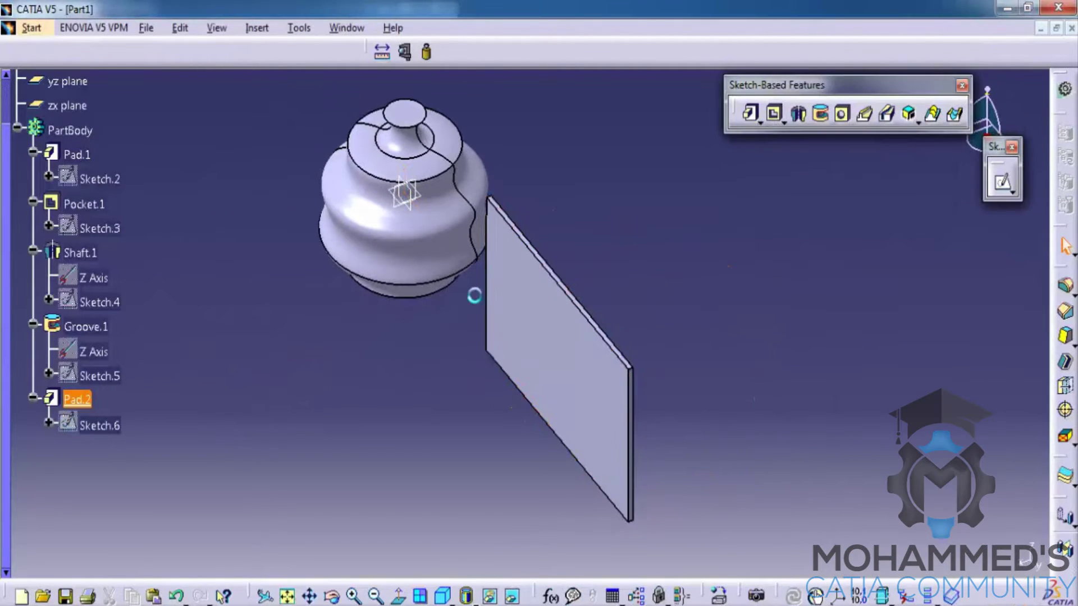
{"action": "middle_click", "coordinate": [564, 316]}
{"action": "double_click", "coordinate": [531, 327]}
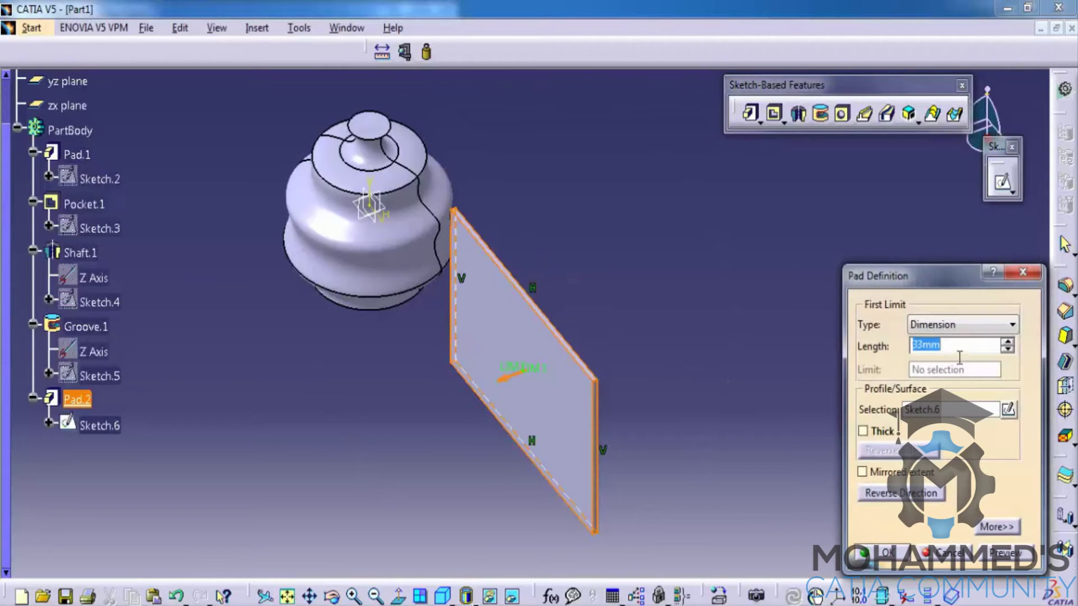
{"action": "type", "text": "100"}
{"action": "key", "text": "Return"}
- Start a blind hole on the plate's large front face and open its positioning sketch
{"action": "middle_click_drag", "start_coordinate": [541, 358], "coordinate": [580, 292]}
{"action": "left_click", "coordinate": [841, 117]}
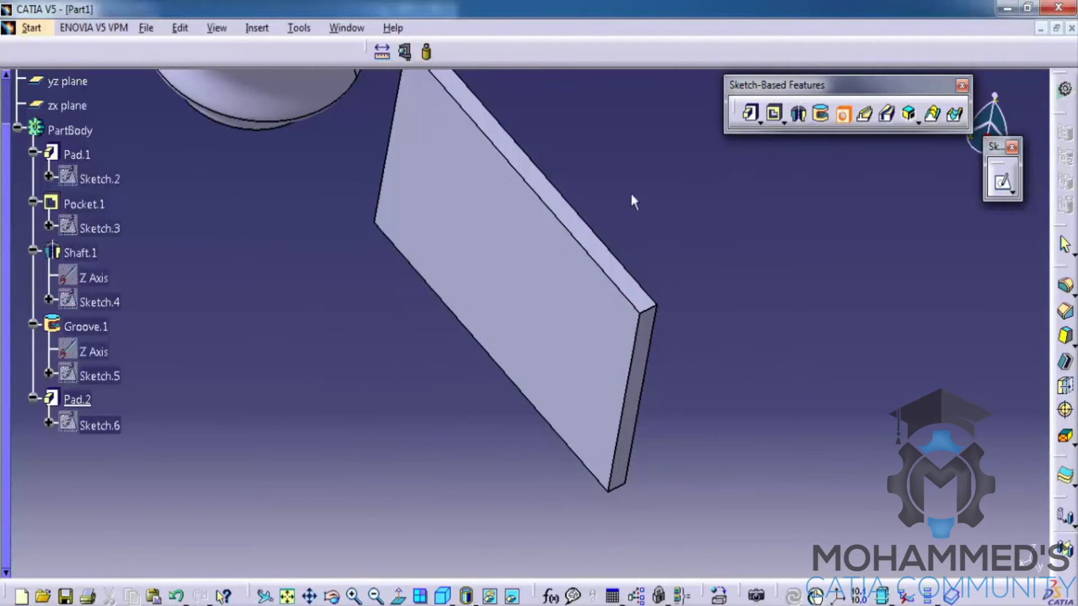
{"action": "left_click", "coordinate": [467, 200]}
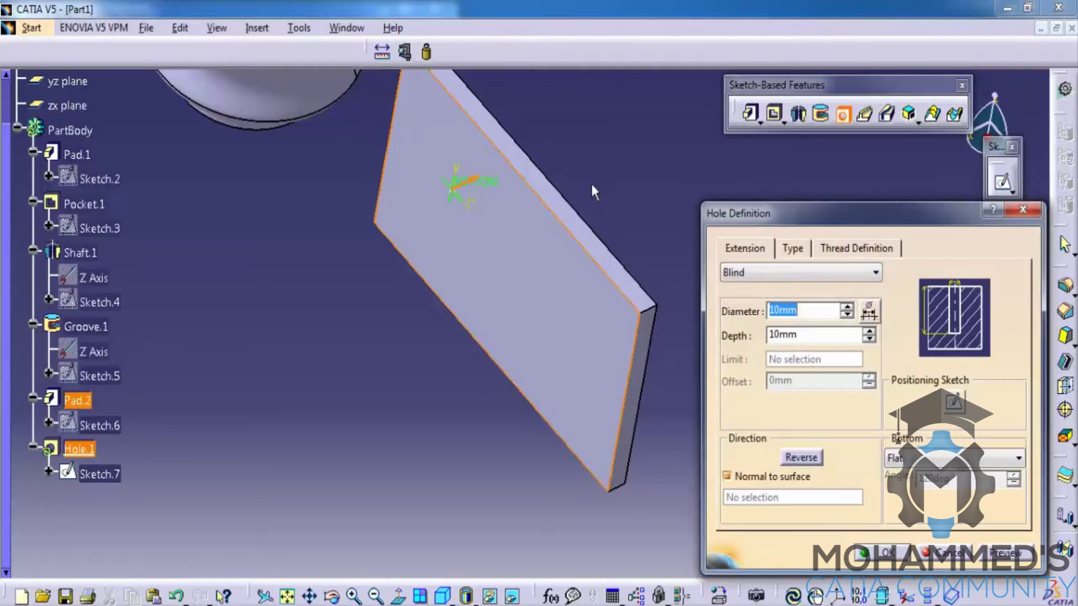
{"action": "left_click", "coordinate": [954, 403]}
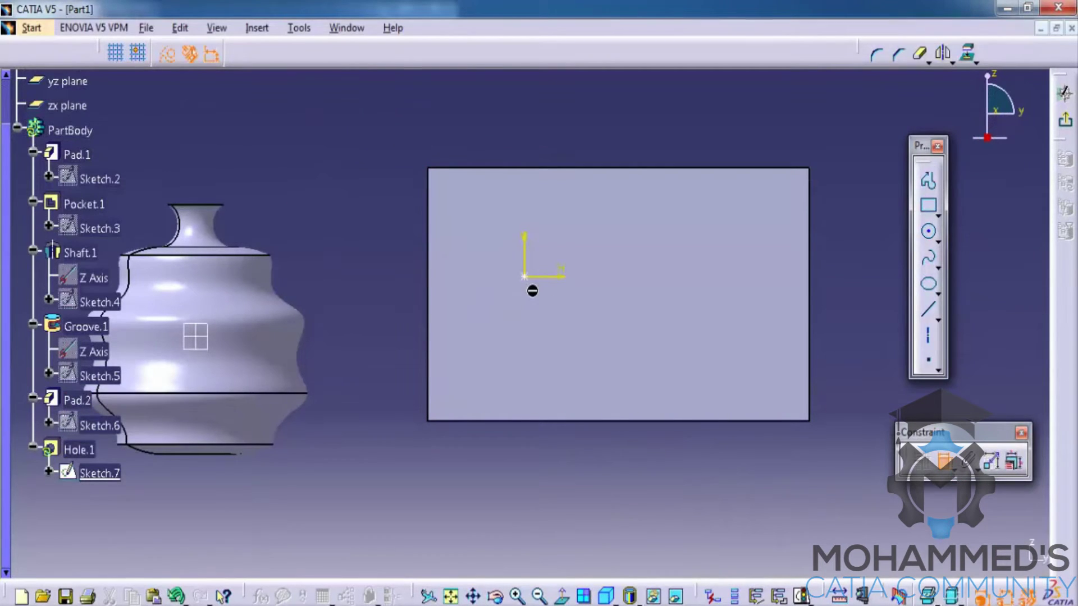
- Dimension the hole's centre point from the plate's left and upper edges
{"action": "left_click", "coordinate": [429, 260]}
{"action": "left_click", "coordinate": [400, 256]}
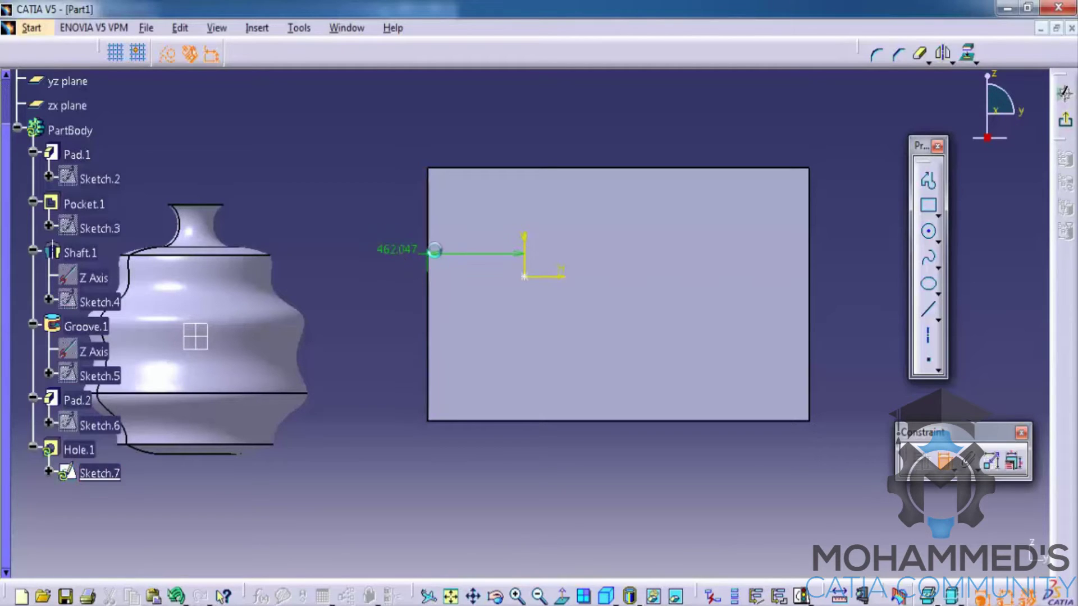
{"action": "left_click", "coordinate": [524, 278]}
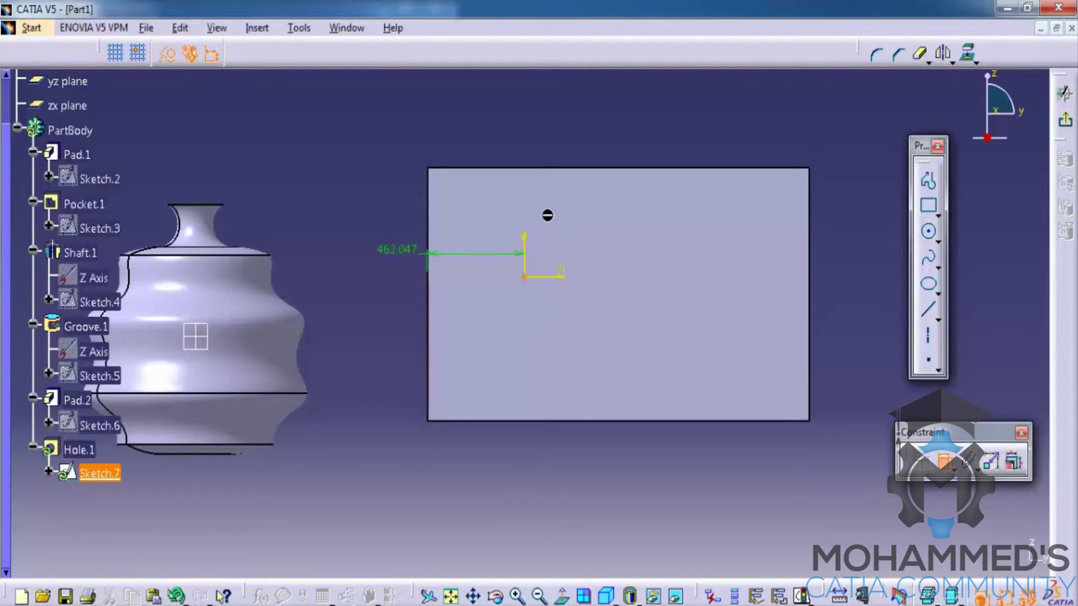
{"action": "left_click", "coordinate": [578, 169]}
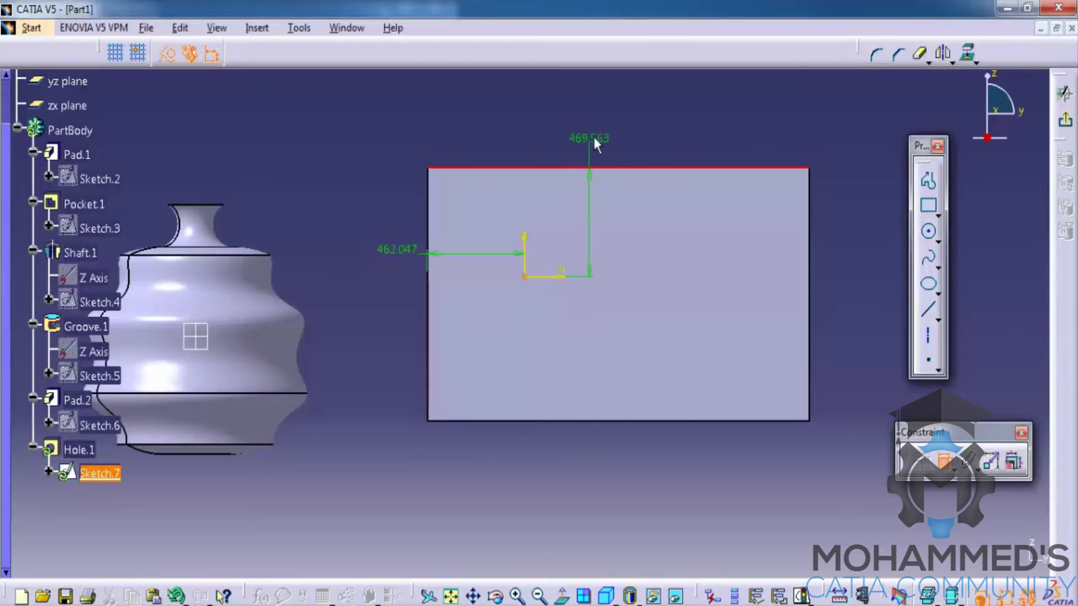
- Set the hole centre's distance to 100 mm from the plate's upper edge and 150 mm from its left edge
{"action": "double_click", "coordinate": [583, 125]}
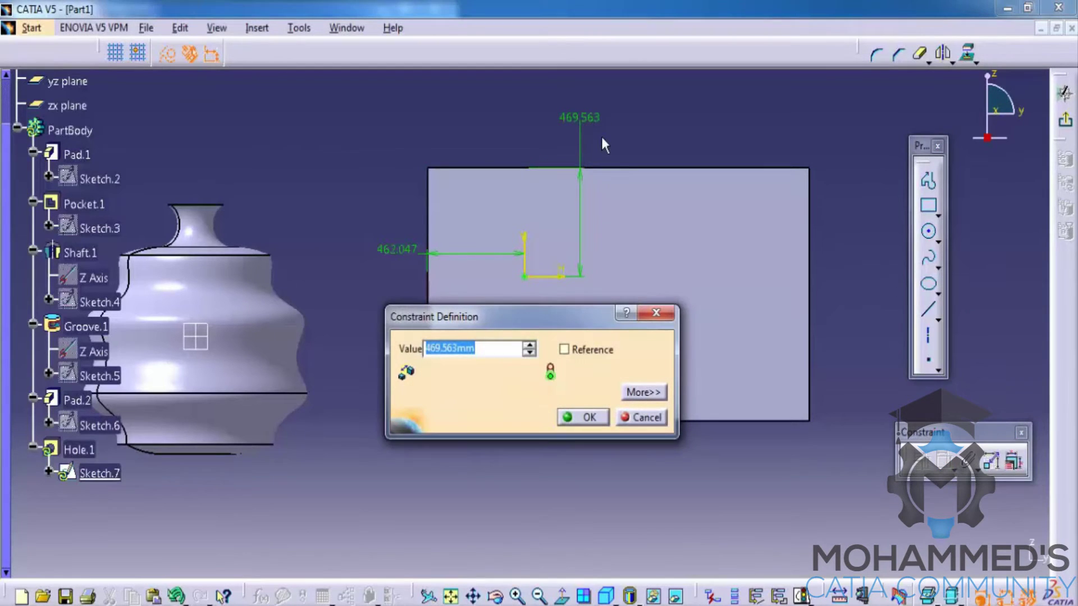
{"action": "type", "text": "100"}
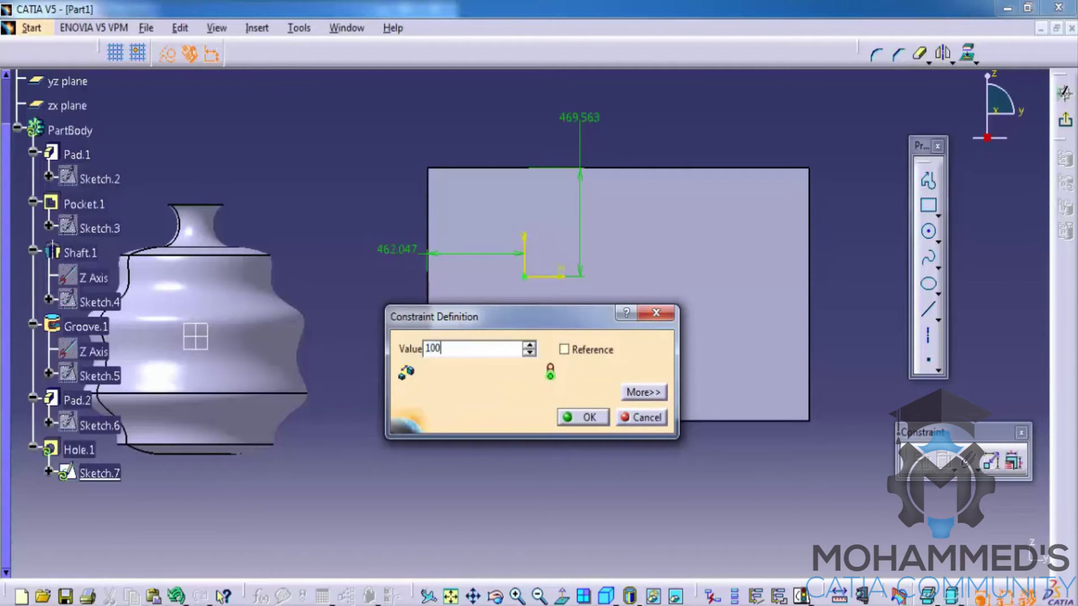
{"action": "key", "text": "Return"}
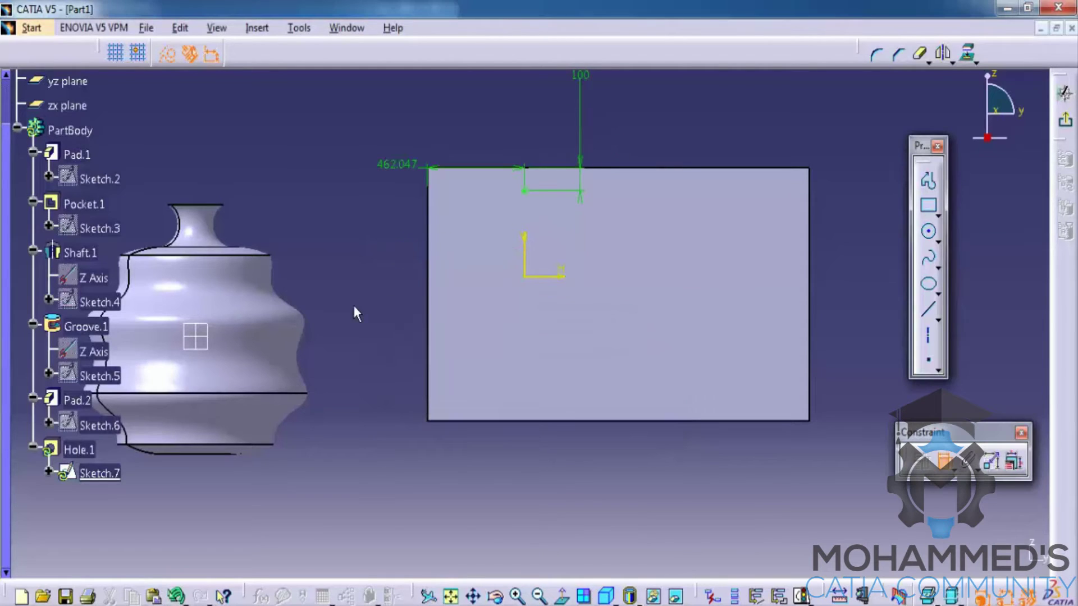
{"action": "double_click", "coordinate": [401, 170]}
{"action": "type", "text": "150"}
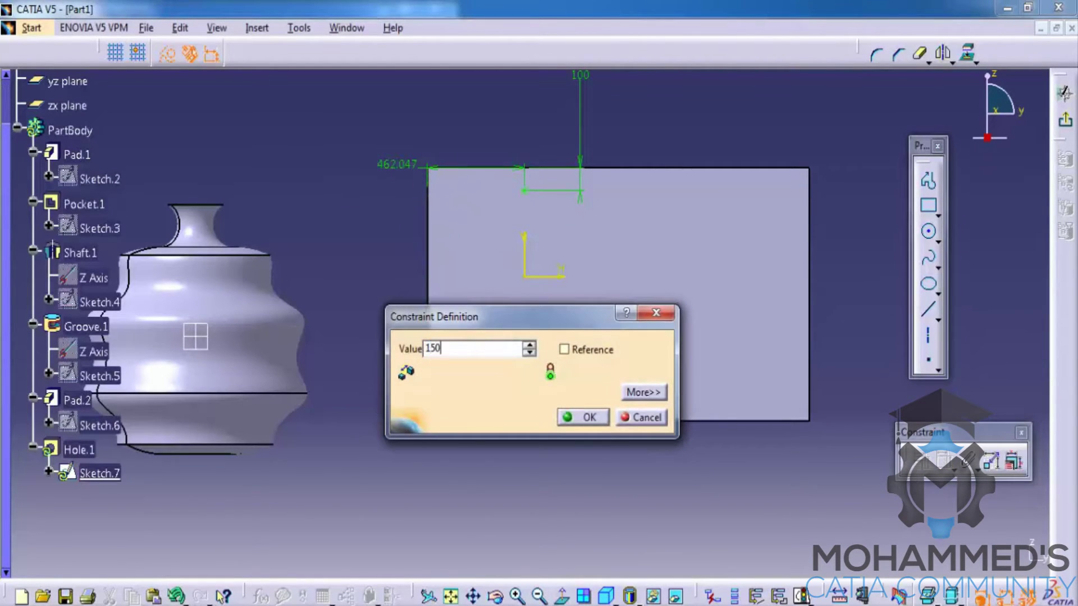
{"action": "key", "text": "Return"}
{"action": "mouse_move", "coordinate": [529, 193]}
{"action": "middle_mouse_down"}
{"action": "mouse_move", "coordinate": [582, 285]}
{"action": "mouse_move", "coordinate": [575, 171]}
{"action": "middle_mouse_up"}
{"action": "middle_click_drag", "start_coordinate": [486, 210], "coordinate": [519, 357]}
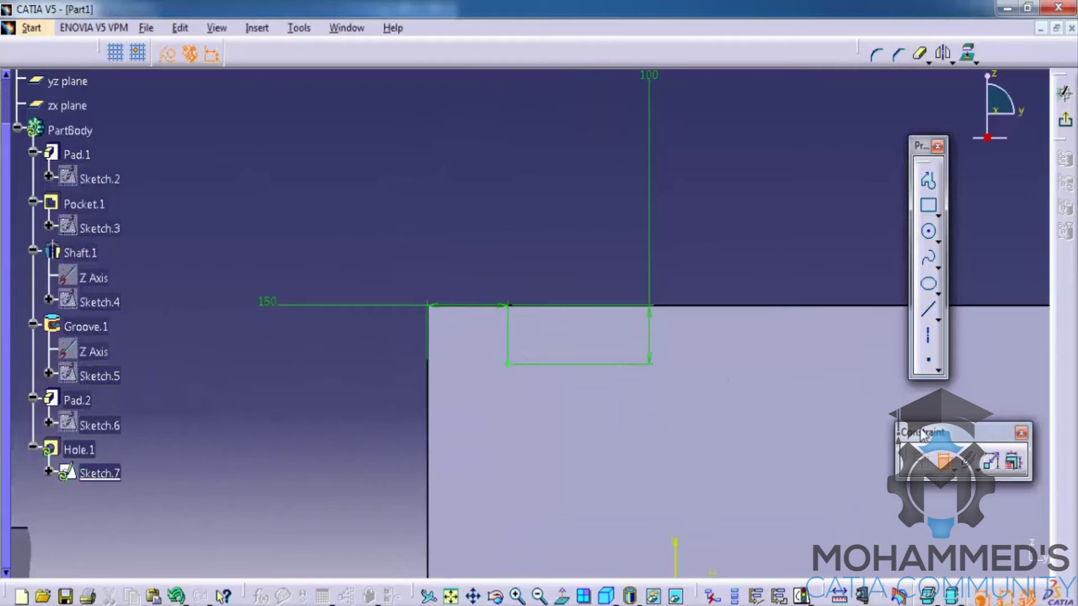
- Exit the positioning sketch and set the hole's diameter to 50 mm and its depth to 40 mm
{"action": "left_click", "coordinate": [1064, 123]}
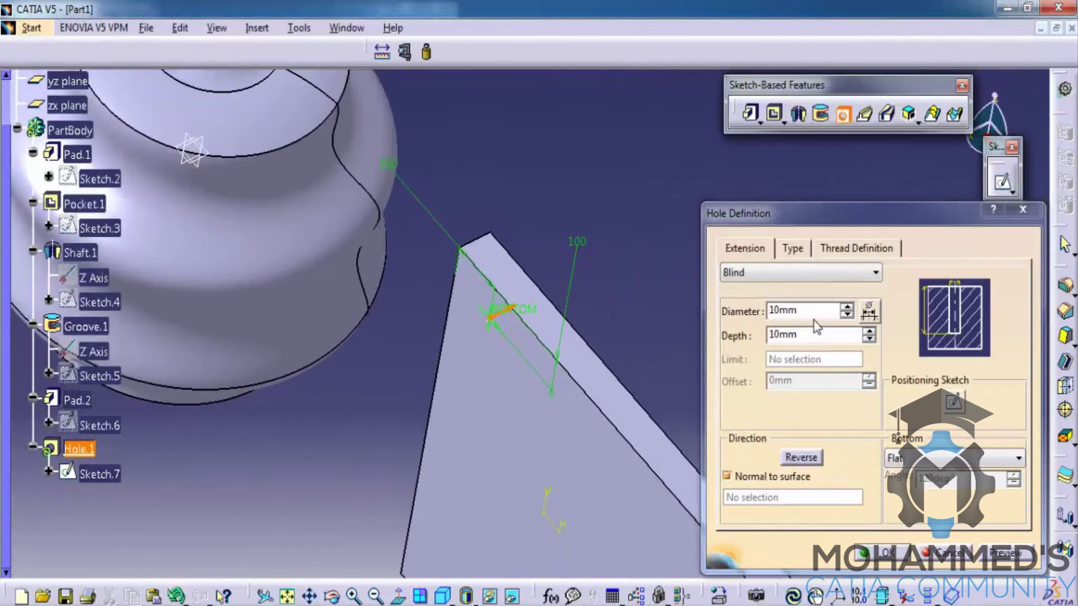
{"action": "type", "text": "50"}
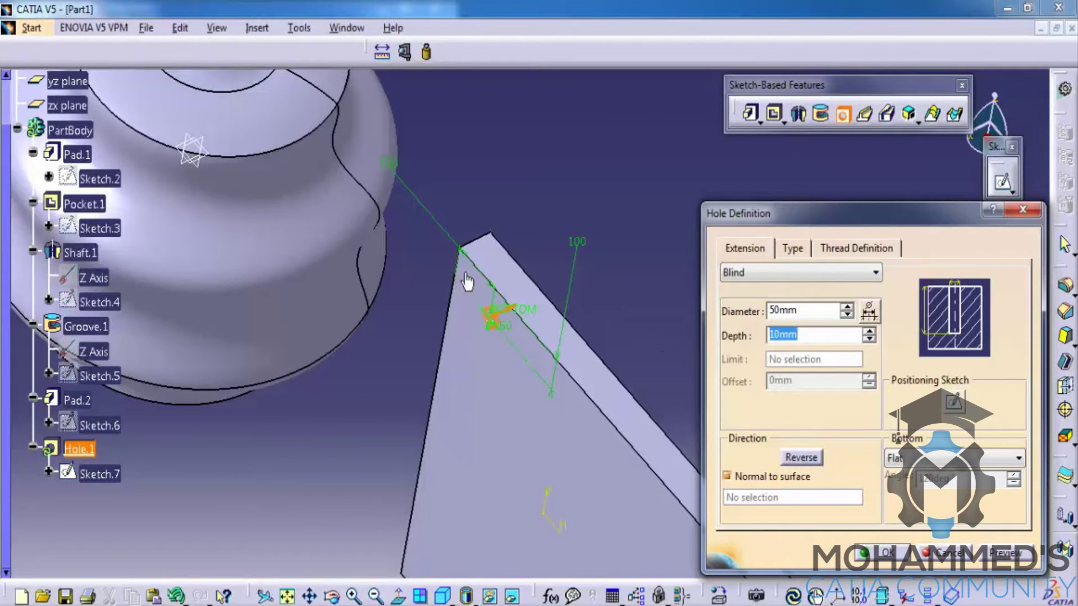
{"action": "type", "text": "40"}
{"action": "left_click", "coordinate": [809, 316]}
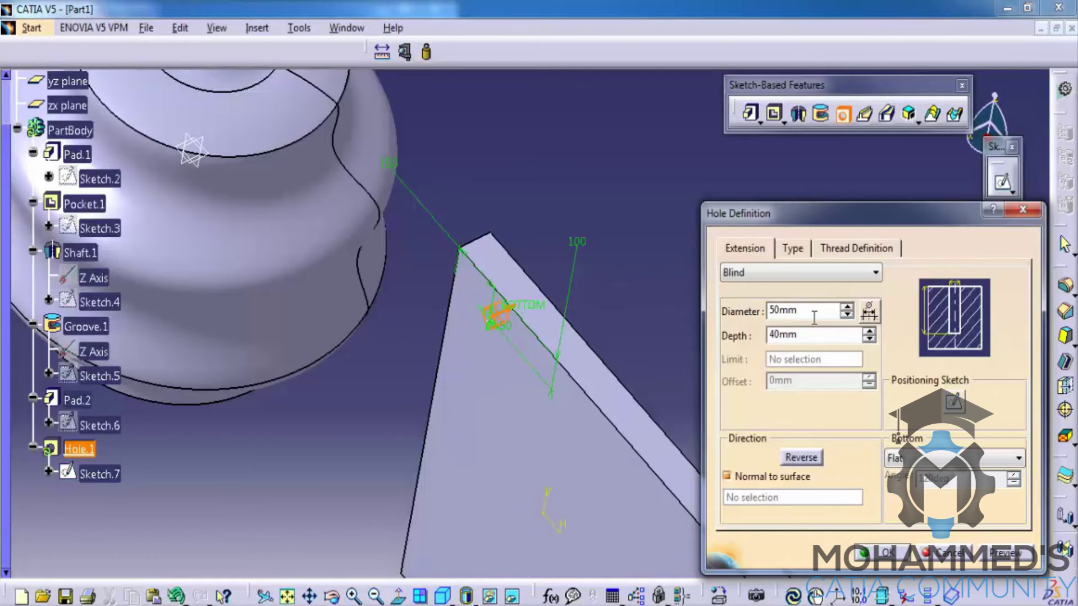
- Change the hole's extension from a blind depth to Up To Next
{"action": "left_click", "coordinate": [796, 275]}
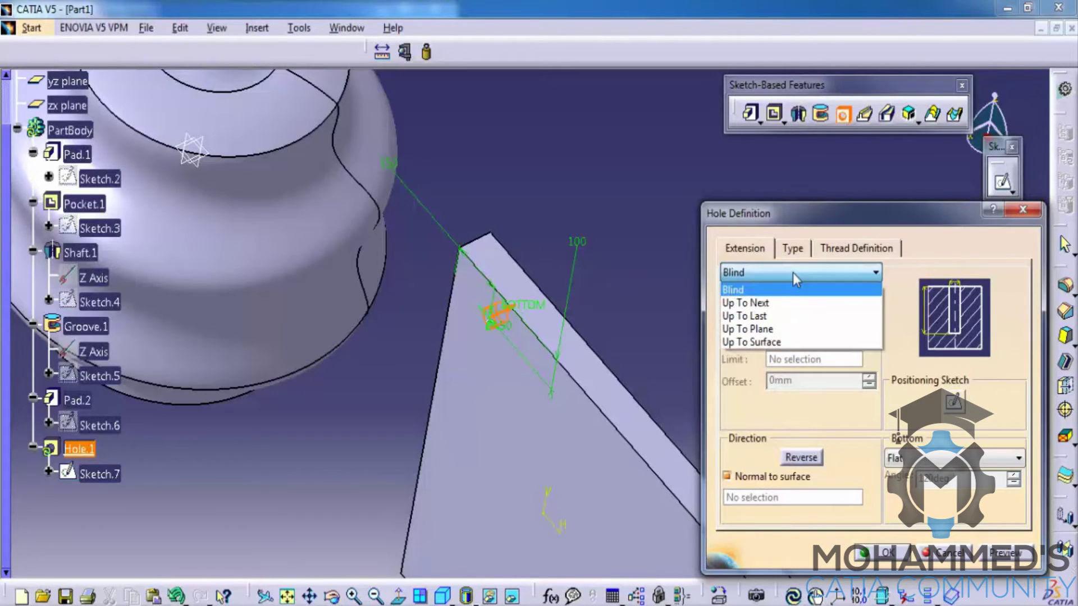
{"action": "left_click", "coordinate": [758, 306]}
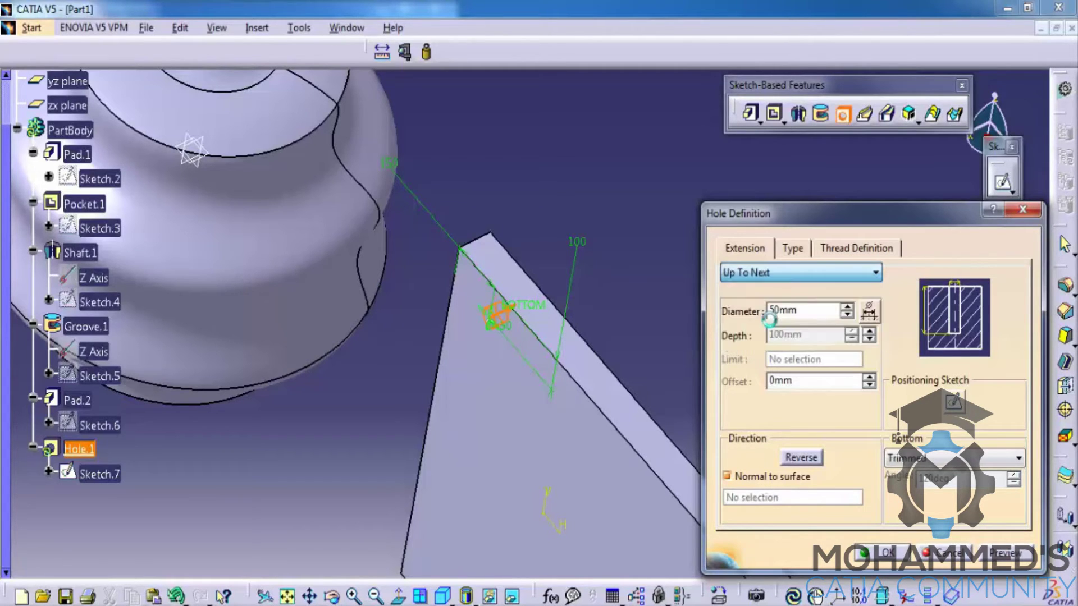
{"action": "middle_click_drag", "start_coordinate": [404, 359], "coordinate": [556, 339]}
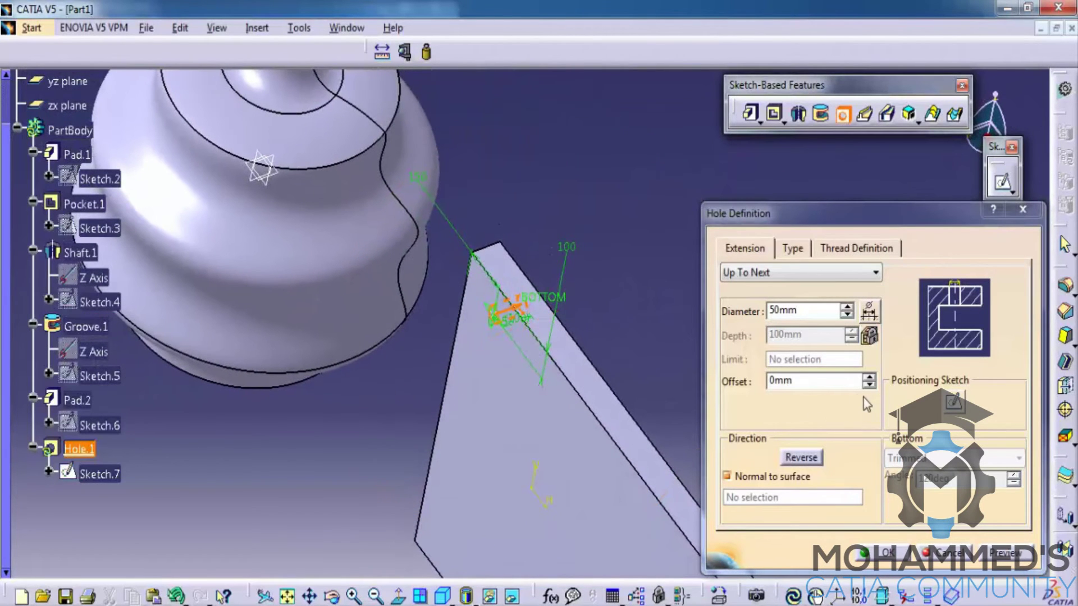
- Set the hole type to Countersunk after trying the Tapered and Counterbored types
{"action": "left_click", "coordinate": [792, 249]}
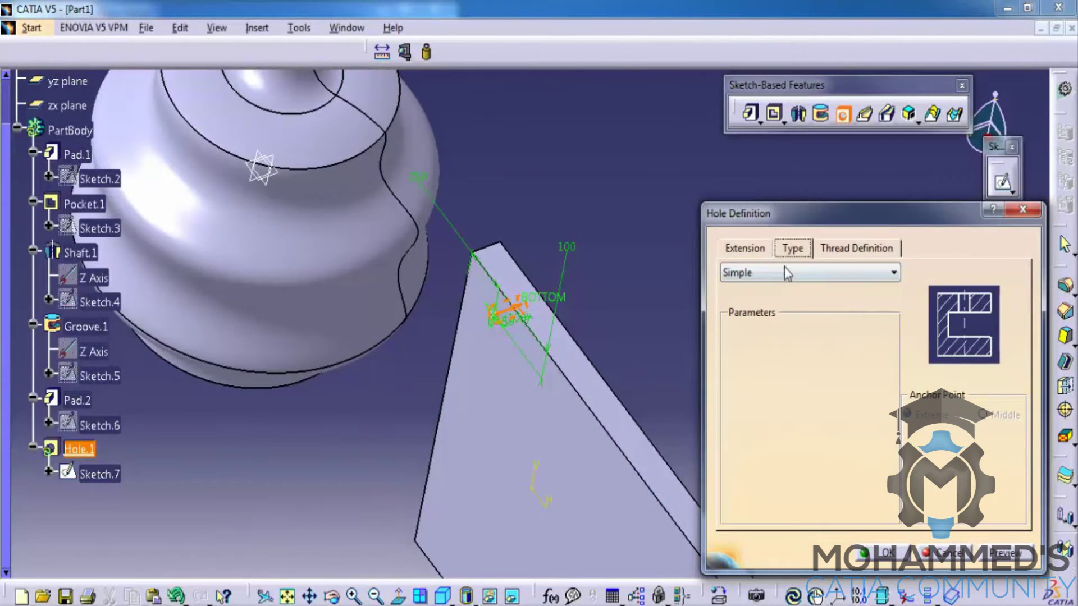
{"action": "left_click", "coordinate": [783, 268]}
{"action": "left_click", "coordinate": [766, 302]}
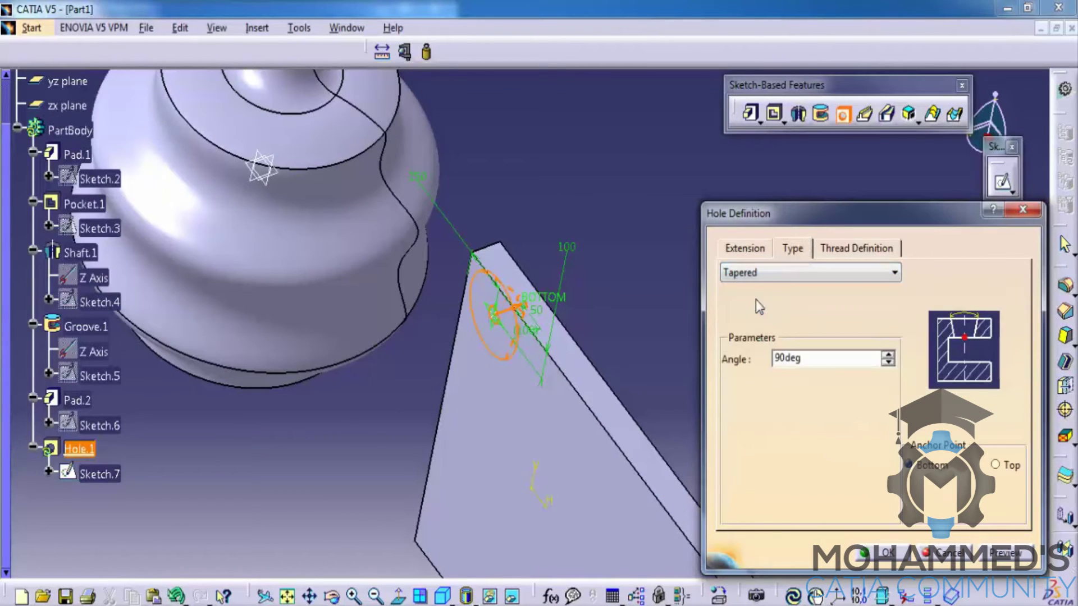
{"action": "left_click", "coordinate": [770, 272]}
{"action": "left_click", "coordinate": [755, 316]}
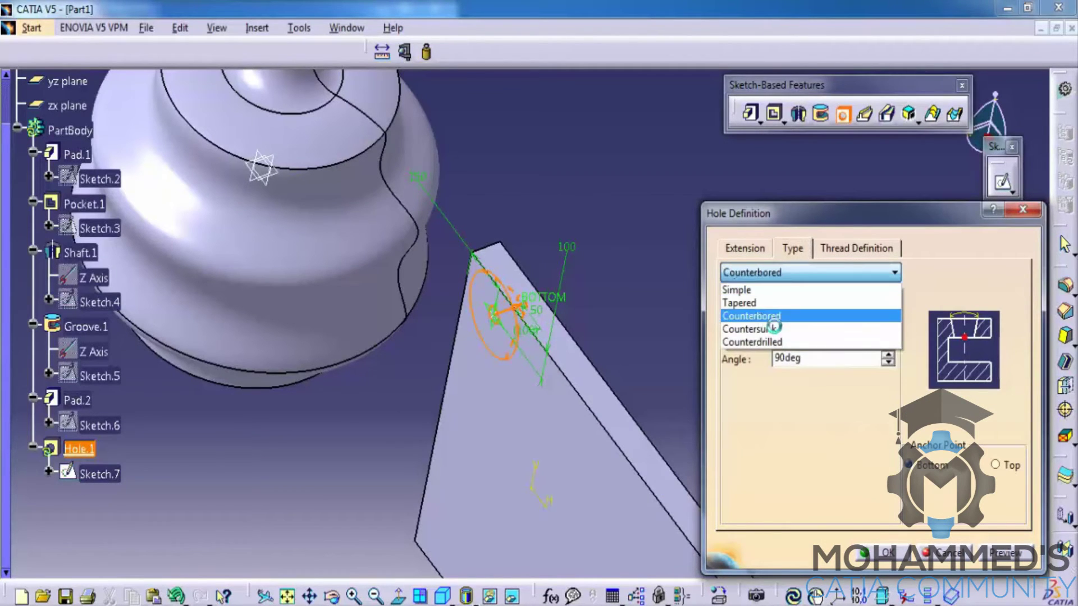
{"action": "left_click", "coordinate": [766, 275]}
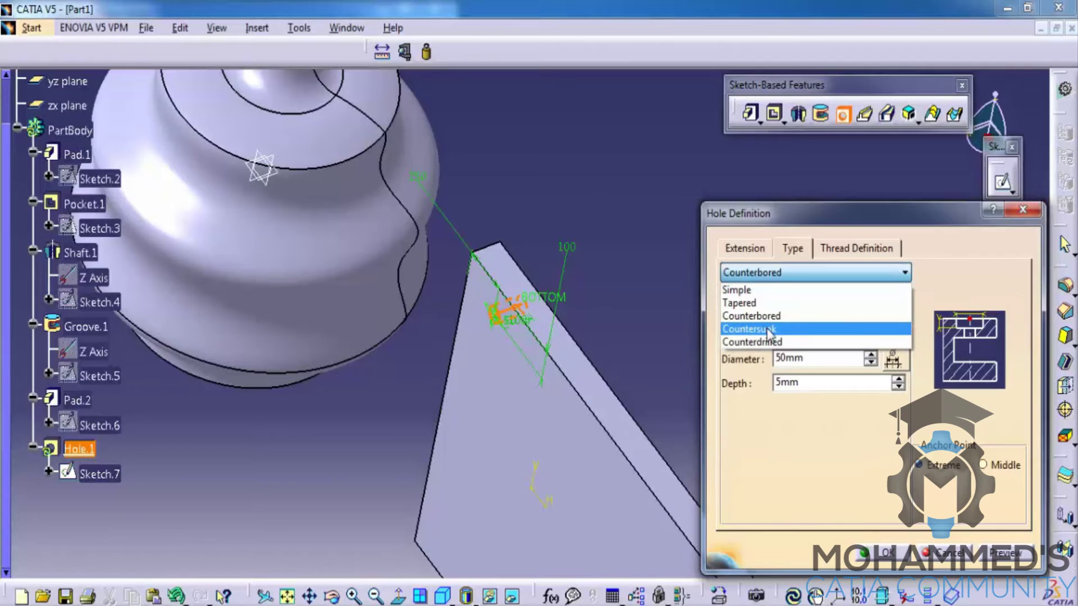
{"action": "left_click", "coordinate": [767, 329]}
- Set the countersink angle to 110 degrees and its depth to 15 mm, and preview the hole
{"action": "mouse_move", "coordinate": [545, 342]}
{"action": "middle_mouse_down"}
{"action": "mouse_move", "coordinate": [553, 333]}
{"action": "mouse_move", "coordinate": [507, 337]}
{"action": "mouse_move", "coordinate": [536, 230]}
{"action": "mouse_move", "coordinate": [526, 184]}
{"action": "mouse_move", "coordinate": [538, 286]}
{"action": "mouse_move", "coordinate": [556, 188]}
{"action": "mouse_move", "coordinate": [577, 299]}
{"action": "middle_mouse_up"}
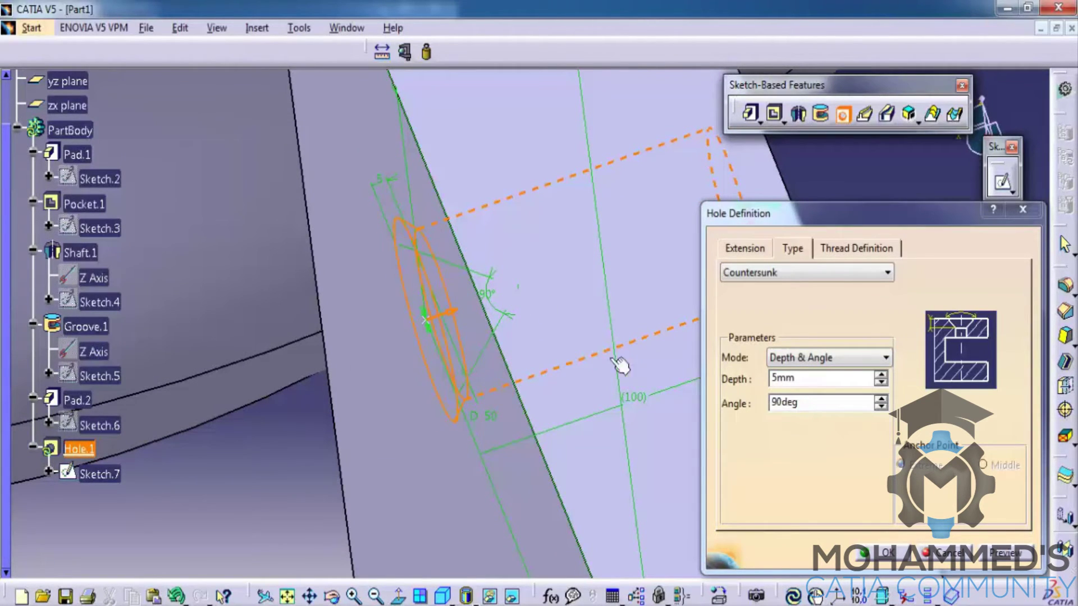
{"action": "mouse_move", "coordinate": [474, 315]}
{"action": "middle_mouse_down"}
{"action": "mouse_move", "coordinate": [440, 301]}
{"action": "mouse_move", "coordinate": [529, 312]}
{"action": "mouse_move", "coordinate": [527, 335]}
{"action": "mouse_move", "coordinate": [509, 232]}
{"action": "mouse_move", "coordinate": [586, 375]}
{"action": "mouse_move", "coordinate": [543, 236]}
{"action": "middle_mouse_up"}
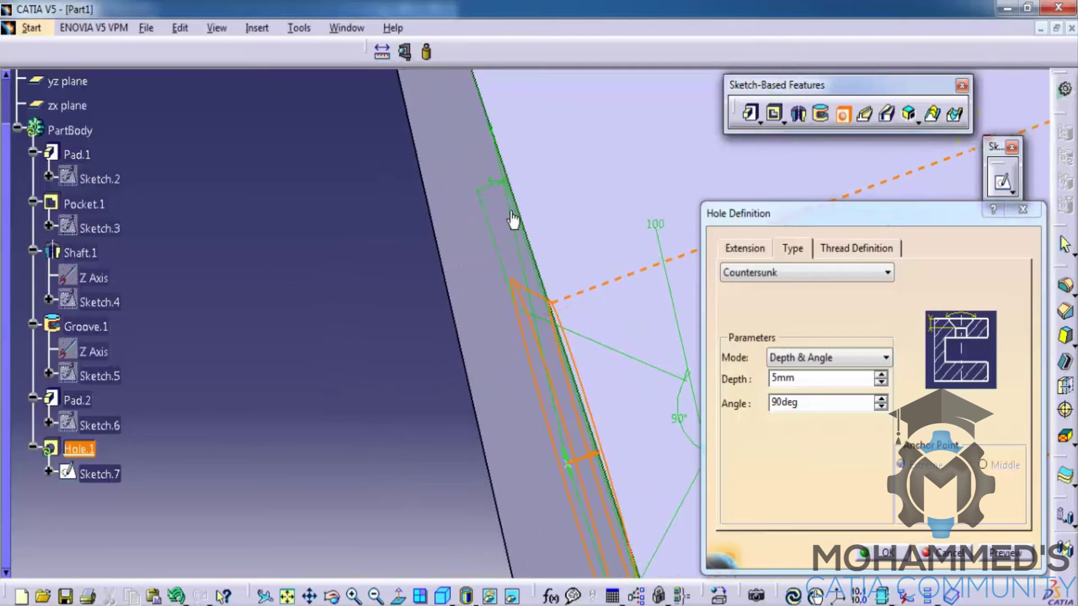
{"action": "middle_click_drag", "start_coordinate": [593, 308], "coordinate": [397, 163]}
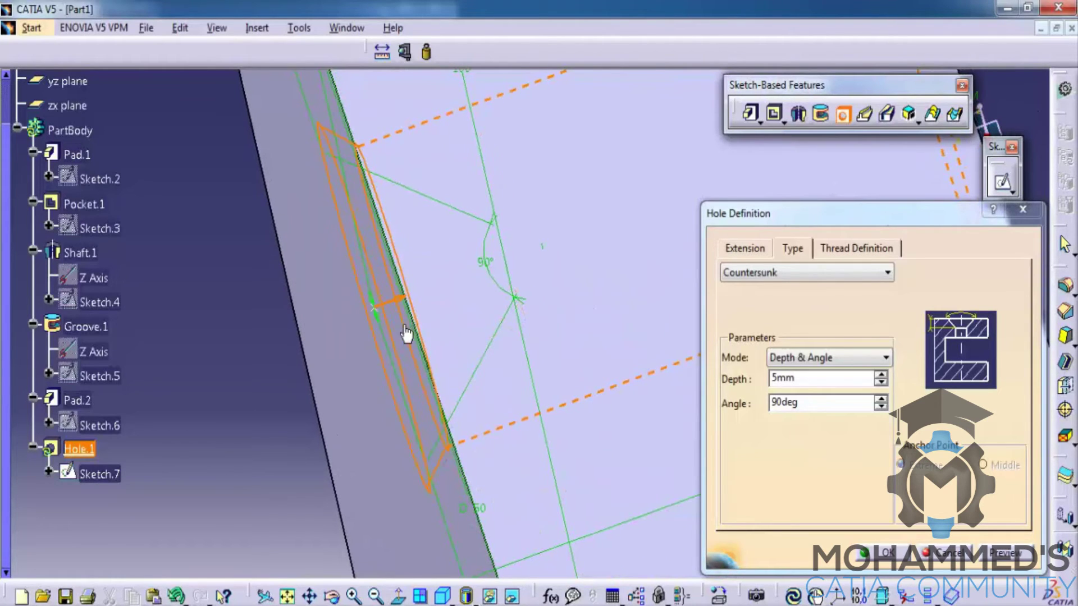
{"action": "left_click", "coordinate": [880, 400]}
{"action": "left_click", "coordinate": [880, 400]}
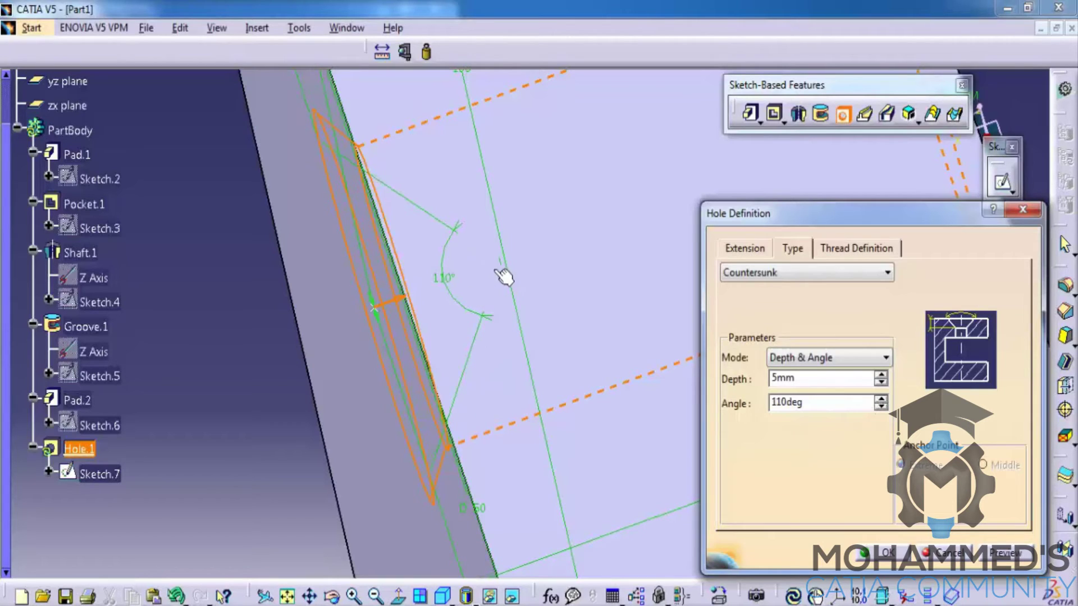
{"action": "left_click_drag", "start_coordinate": [755, 363], "coordinate": [587, 326]}
{"action": "type", "text": "15"}
{"action": "left_click", "coordinate": [1002, 553]}
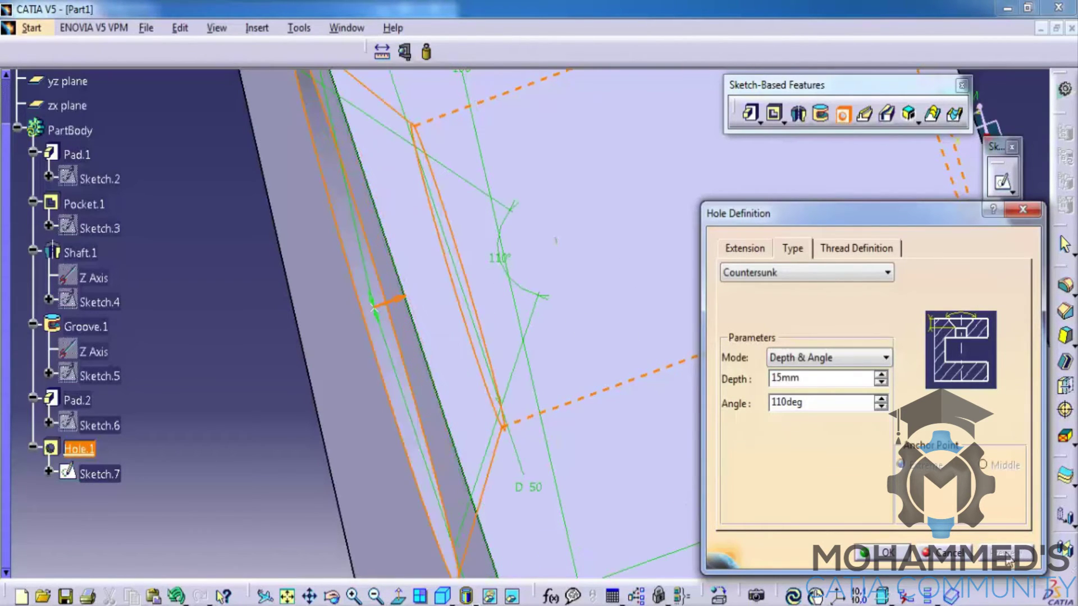
{"action": "middle_click_drag", "start_coordinate": [469, 190], "coordinate": [514, 360], "text": "ctrl"}
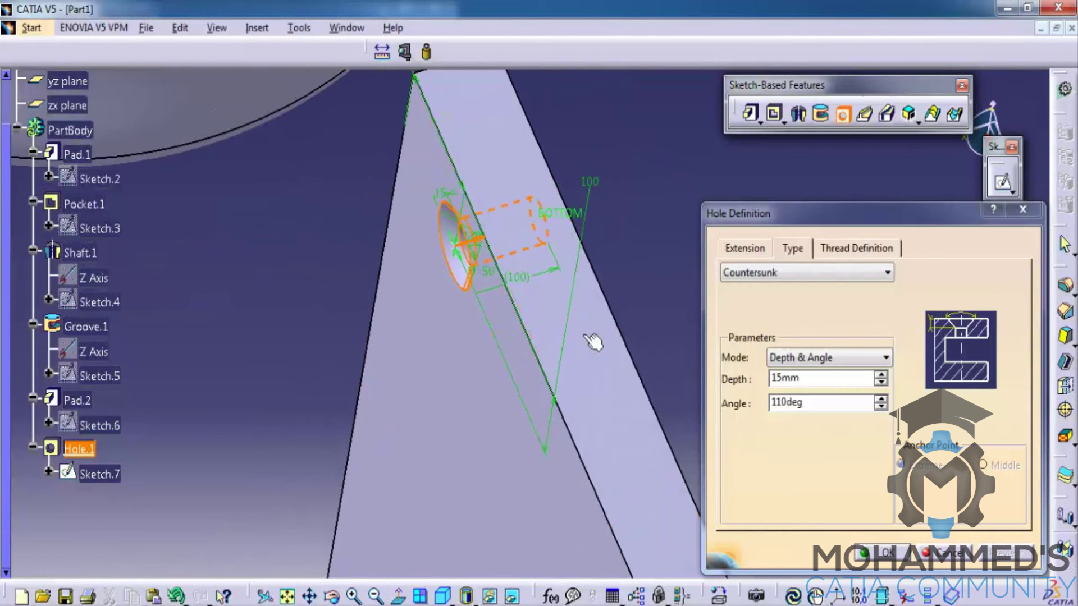
{"action": "left_click", "coordinate": [836, 273]}
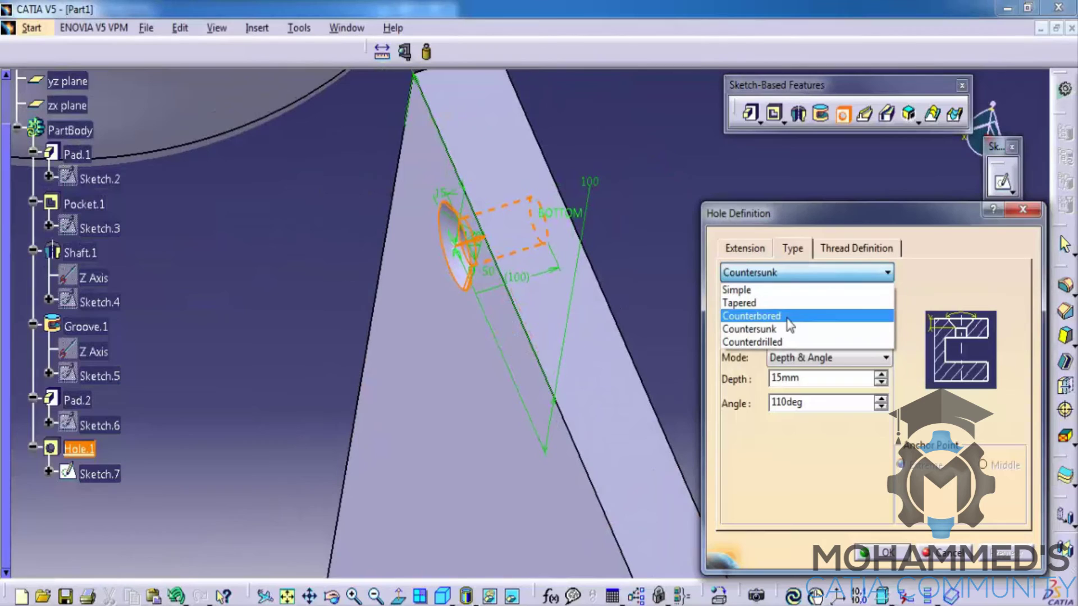
{"action": "left_click", "coordinate": [924, 295]}
{"action": "left_click", "coordinate": [752, 250]}
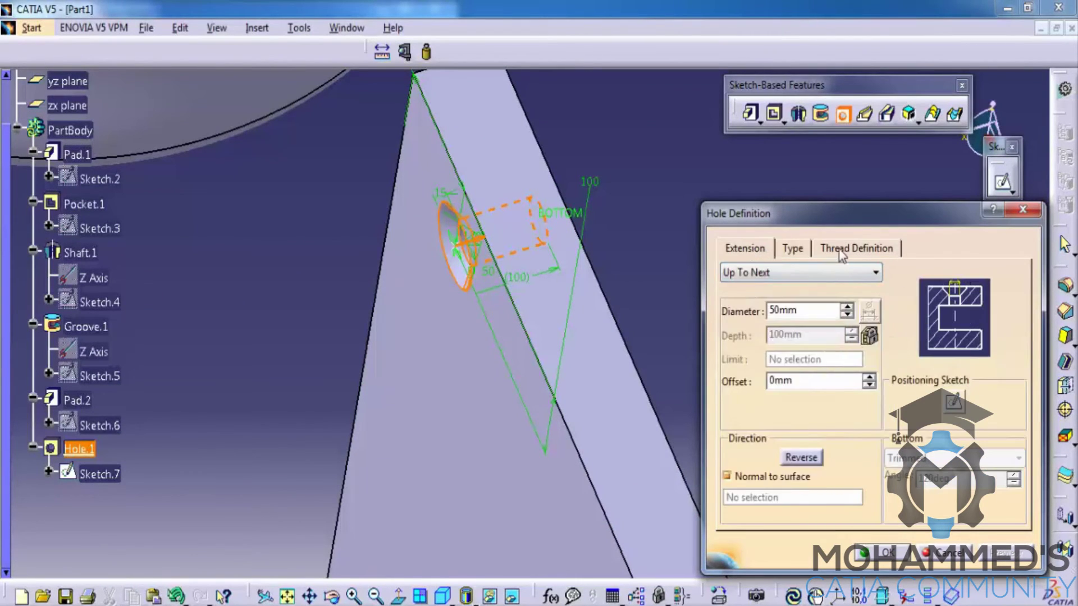
- Make the hole threaded and set its thread type to Metric Thick Pitch
{"action": "left_click", "coordinate": [830, 250]}
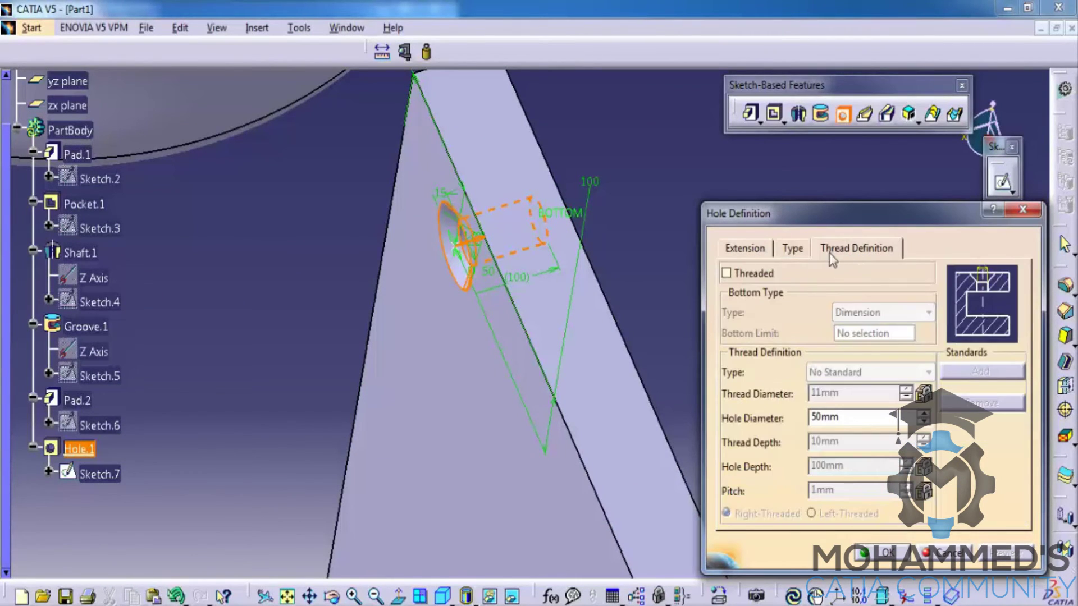
{"action": "left_click", "coordinate": [746, 273]}
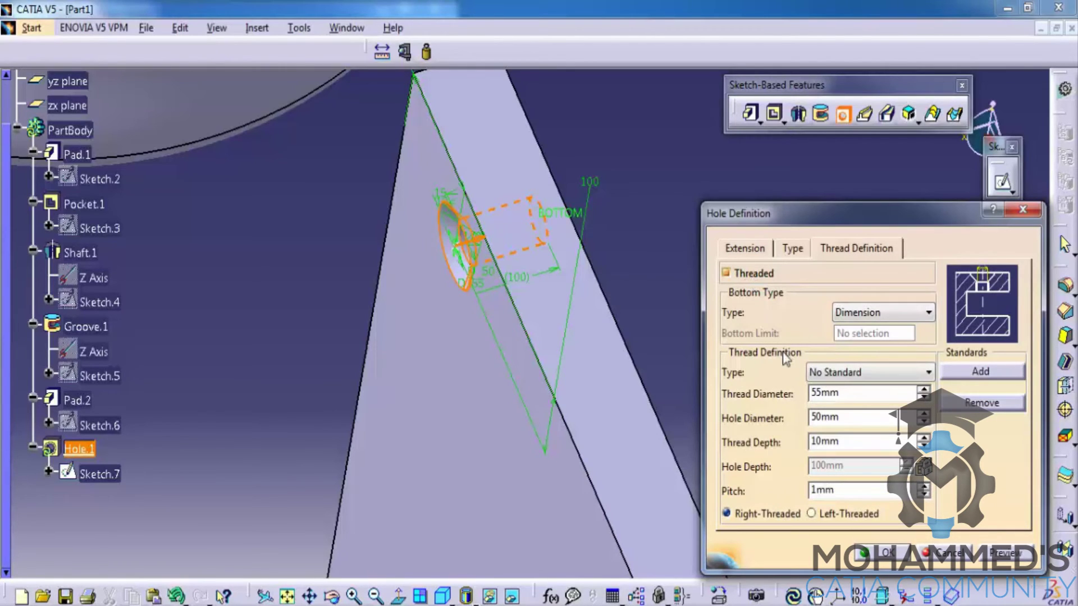
{"action": "left_click", "coordinate": [847, 372]}
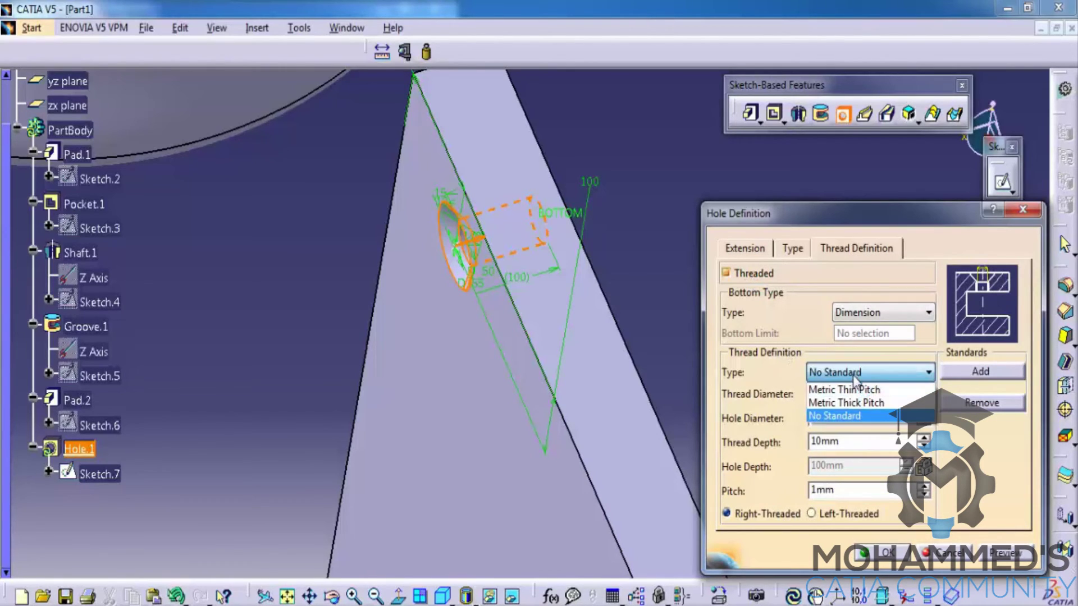
{"action": "left_click", "coordinate": [855, 403]}
{"action": "left_click", "coordinate": [683, 363]}
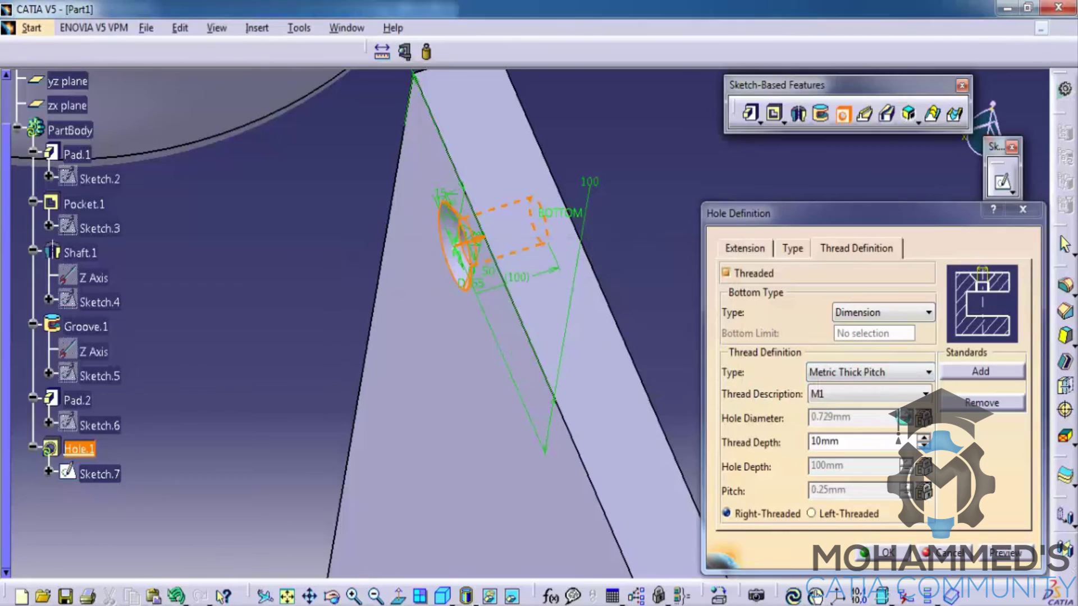
{"action": "left_click", "coordinate": [834, 393]}
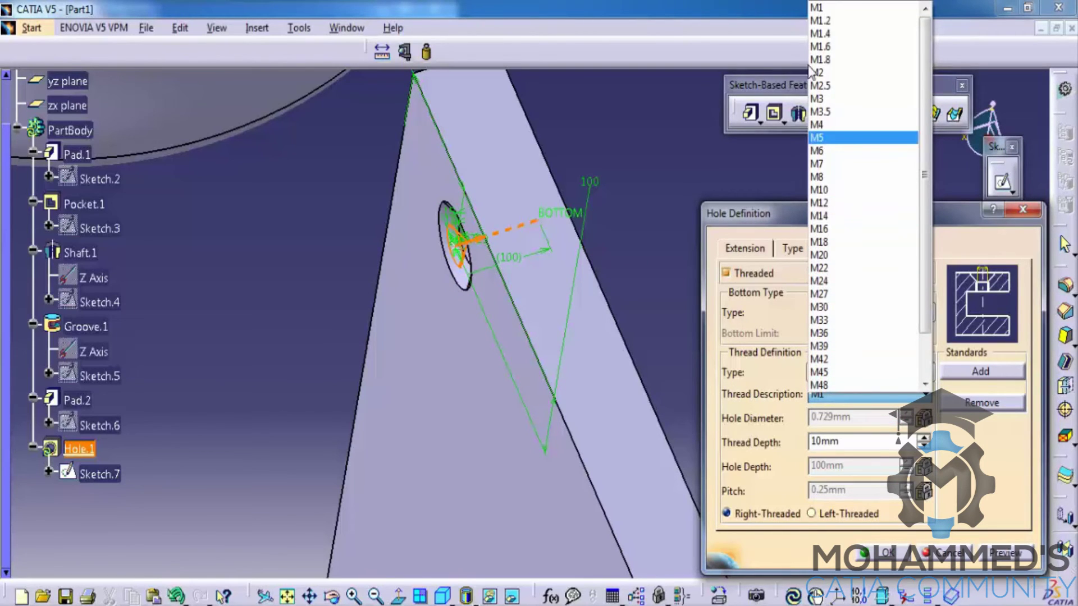
{"action": "left_click_drag", "start_coordinate": [922, 126], "coordinate": [922, 257]}
{"action": "left_click", "coordinate": [982, 447]}
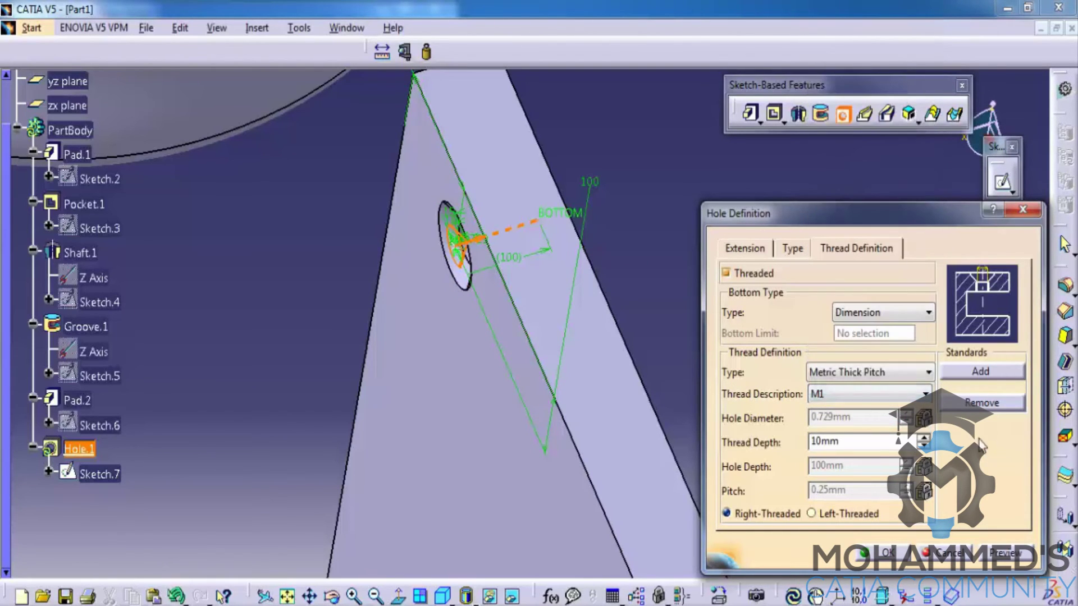
- Create the countersunk, threaded hole in the plate with the chosen settings
{"action": "left_click", "coordinate": [898, 552]}
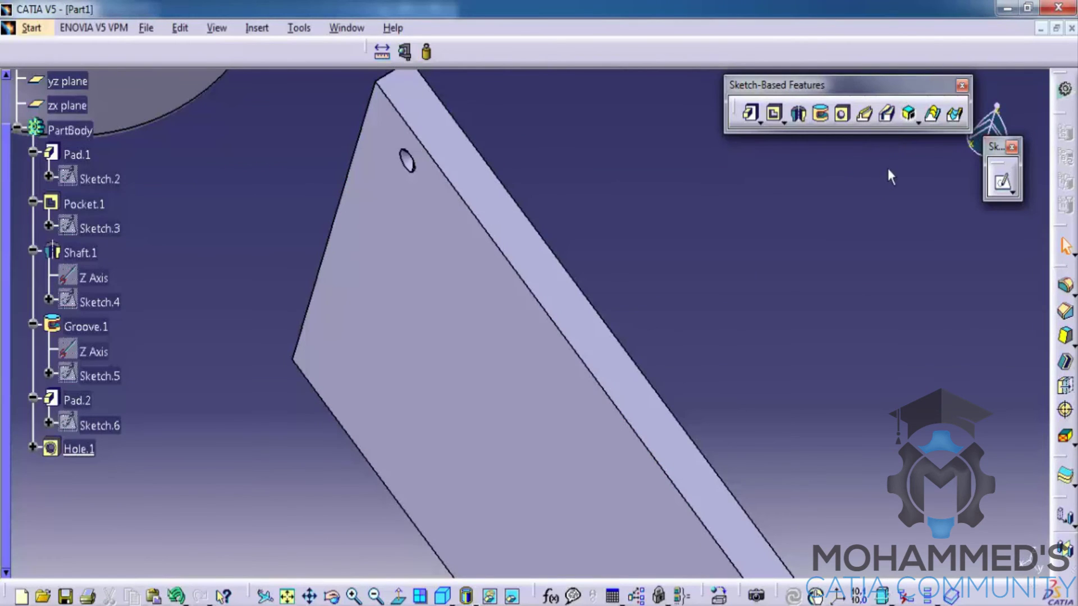
{"action": "middle_click", "coordinate": [469, 302]}
{"action": "middle_click_drag", "start_coordinate": [534, 351], "coordinate": [507, 243]}
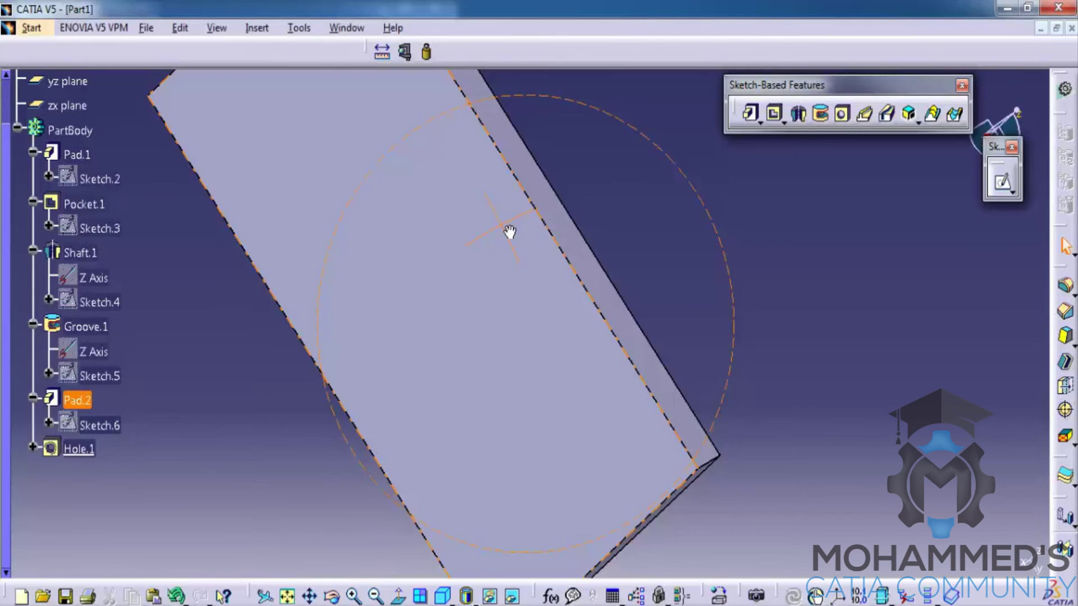